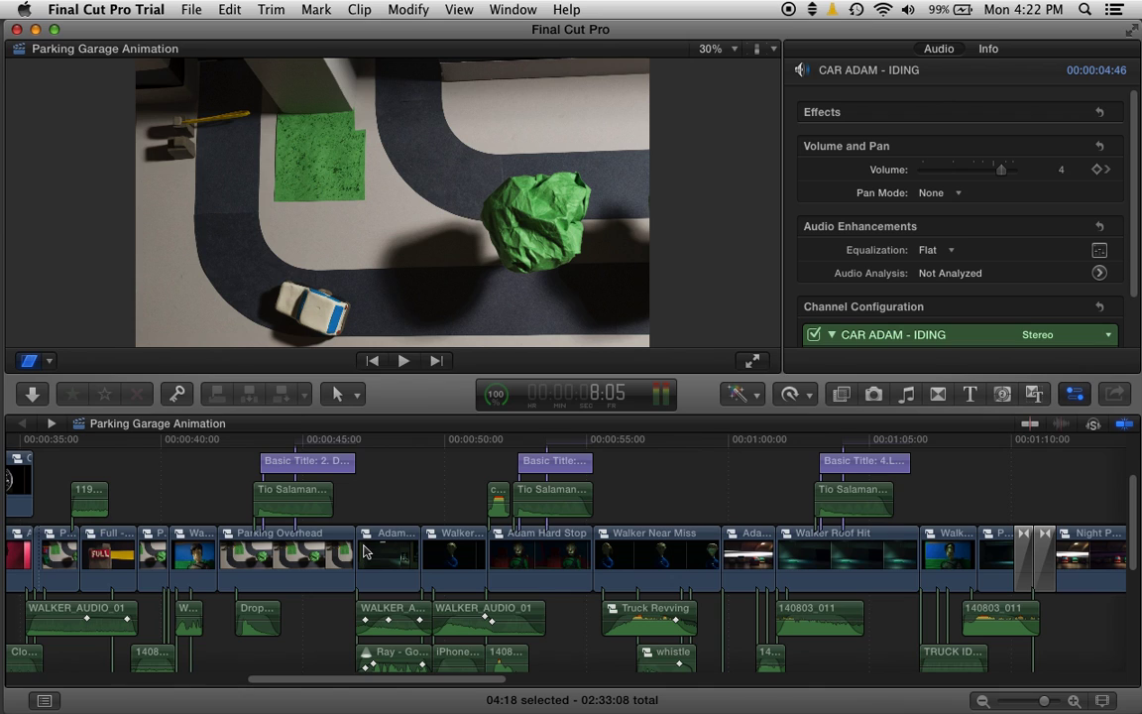
# Enlarge the timeline area so that more of the project's audio layers fit beneath the main clips
pyautogui.hscroll(-5, 364, 551)
pyautogui.scroll(-2, 364, 552)
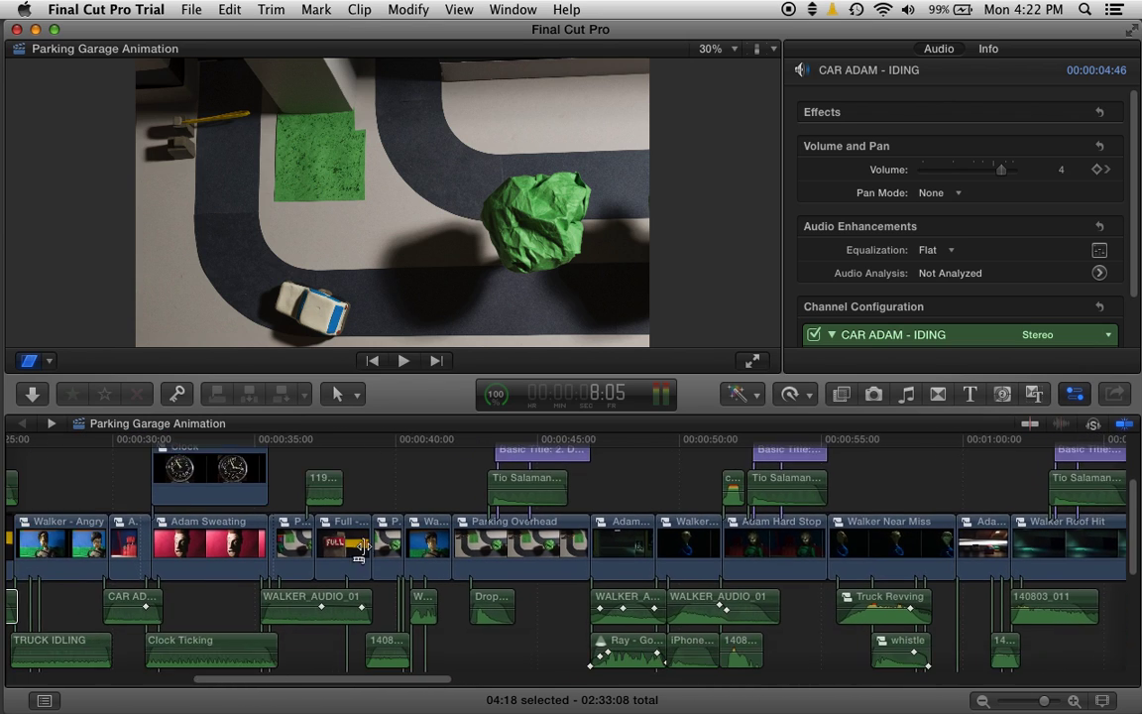
pyautogui.hscroll(-2, 397, 496)
pyautogui.scroll(-1, 397, 495)
pyautogui.moveTo(437, 392); pyautogui.dragTo(441, 361)
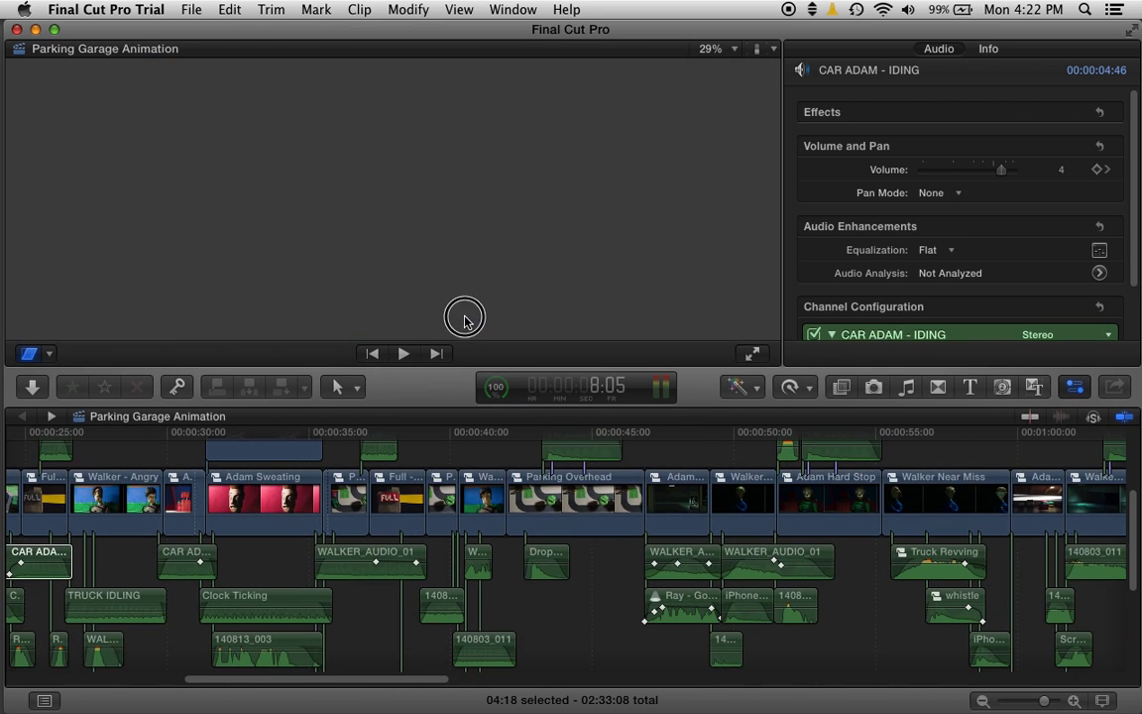
# Look through the Parking Garage Animation's clips and stacked audio layers back to the start of the timeline
pyautogui.hscroll(-8, 394, 532)
pyautogui.scroll(-2, 395, 532)
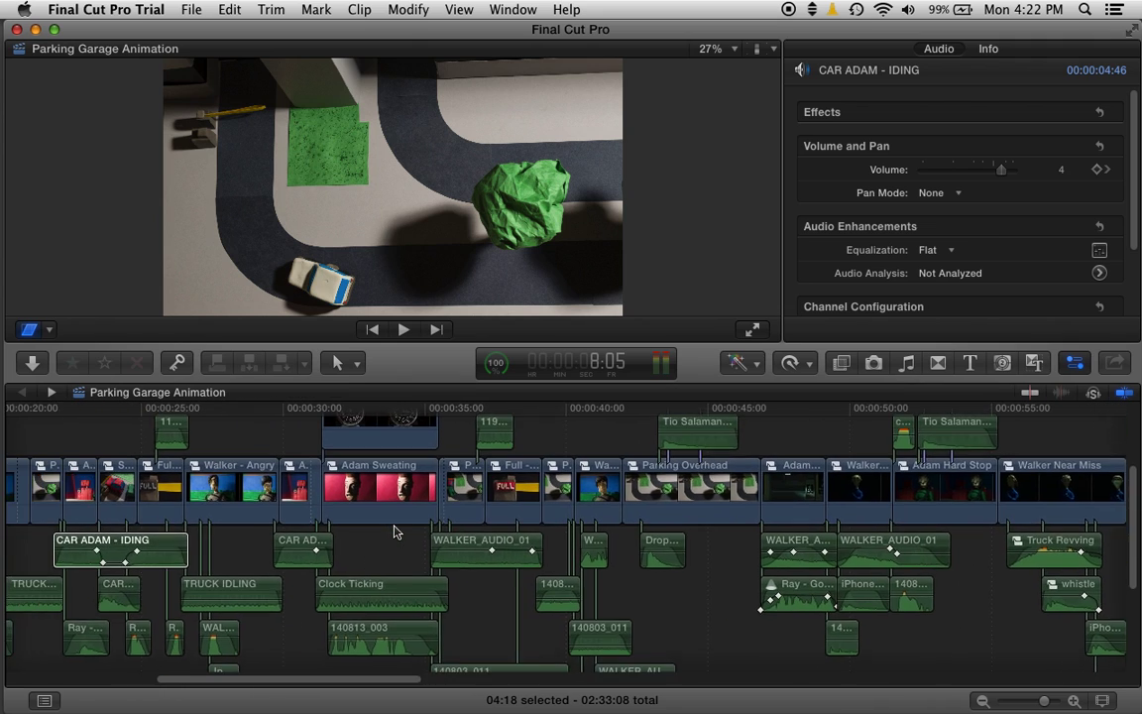
pyautogui.hscroll(-4, 395, 532)
pyautogui.scroll(-3, 395, 532)
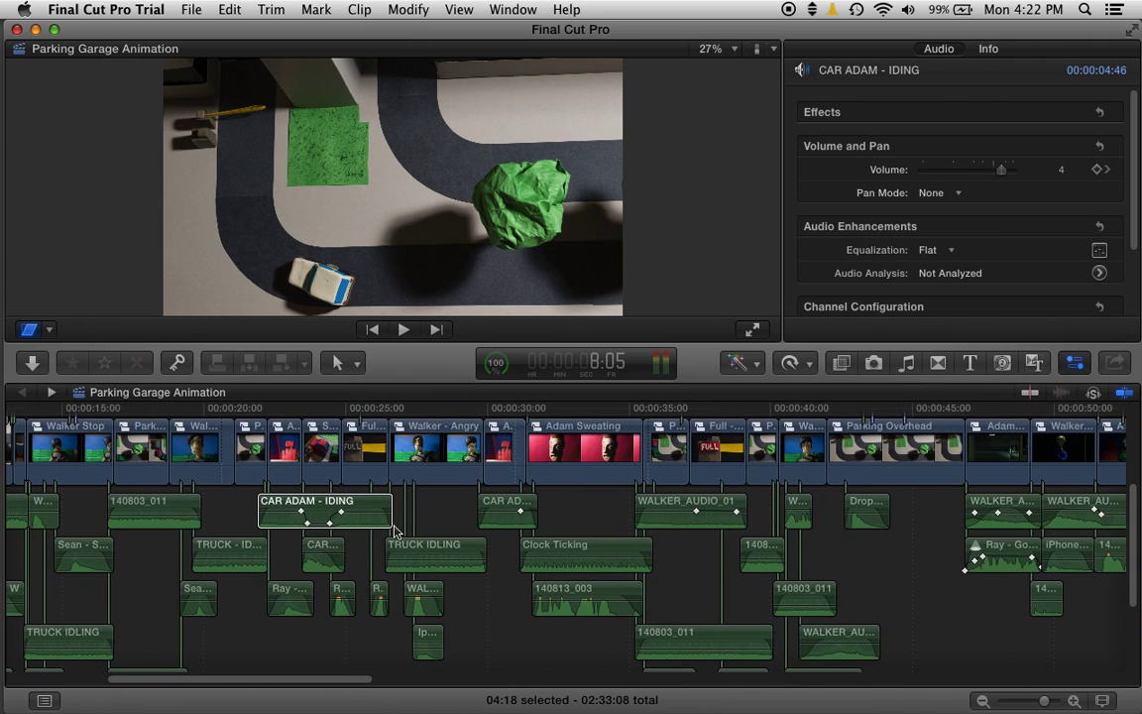
pyautogui.hscroll(-10, 394, 530)
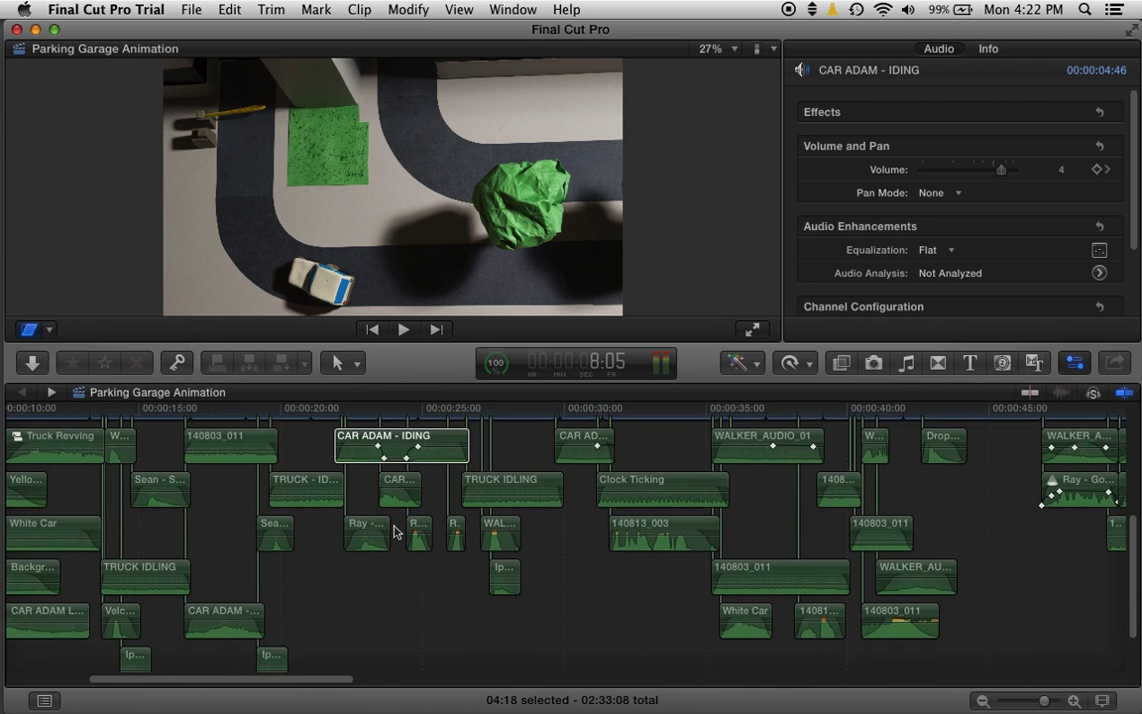
pyautogui.scroll(-1, 395, 531)
pyautogui.hscroll(-10, 395, 532)
pyautogui.scroll(8, 395, 532)
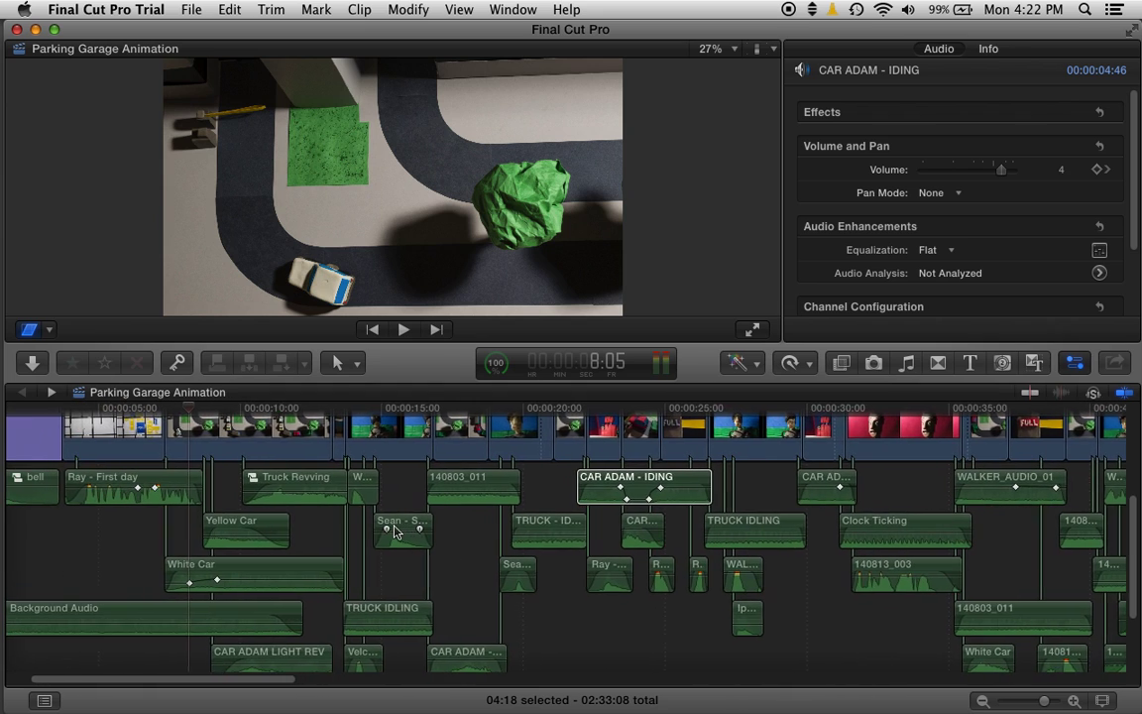
pyautogui.hscroll(2, 395, 532)
pyautogui.scroll(3, 395, 532)
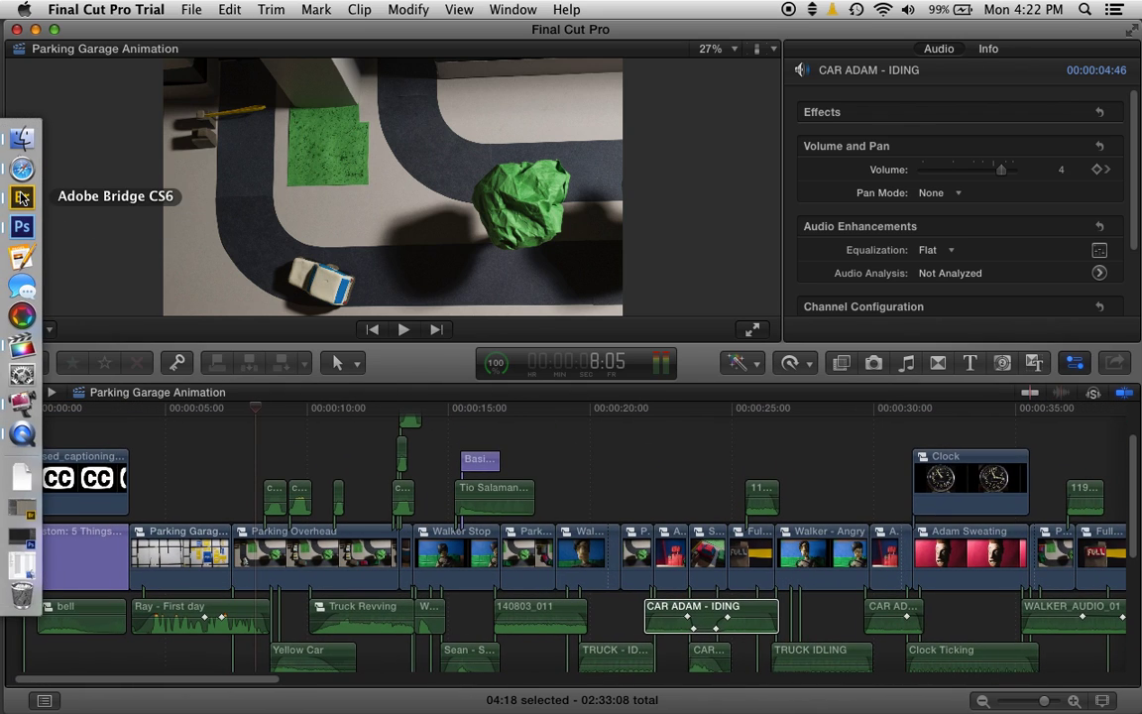
# Switch to Adobe Photoshop CS6 for a look at its workspace, and return to Final Cut Pro
pyautogui.click(9, 226)
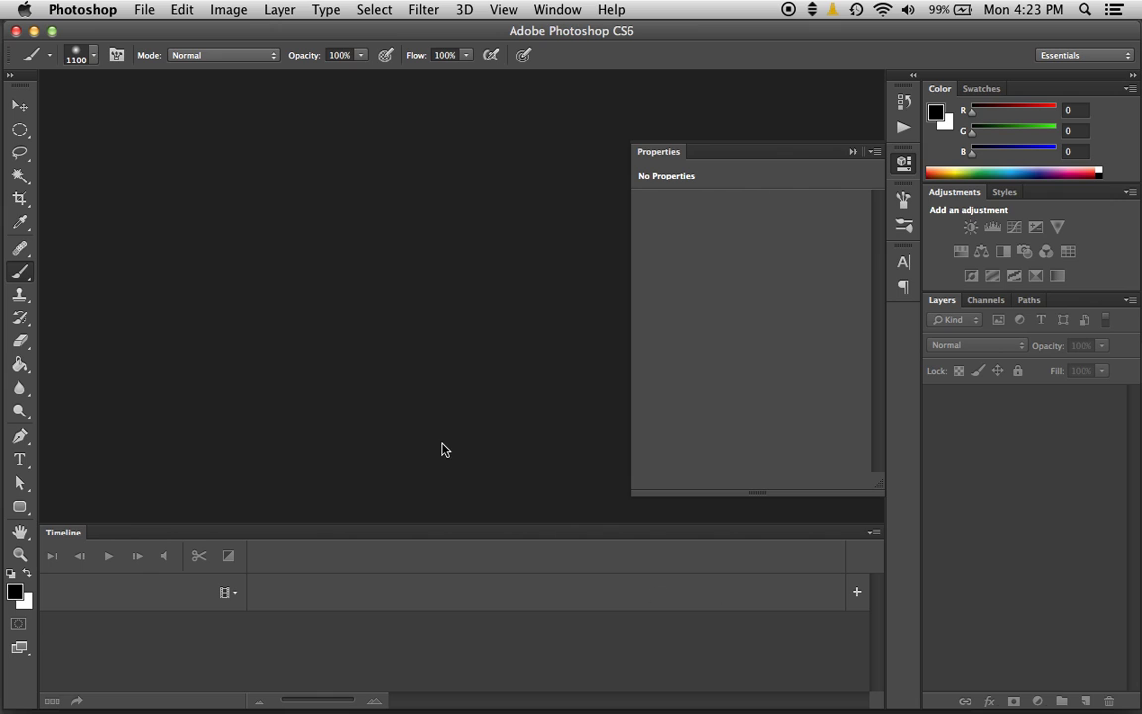
pyautogui.click(15, 33)
pyautogui.click(84, 173)
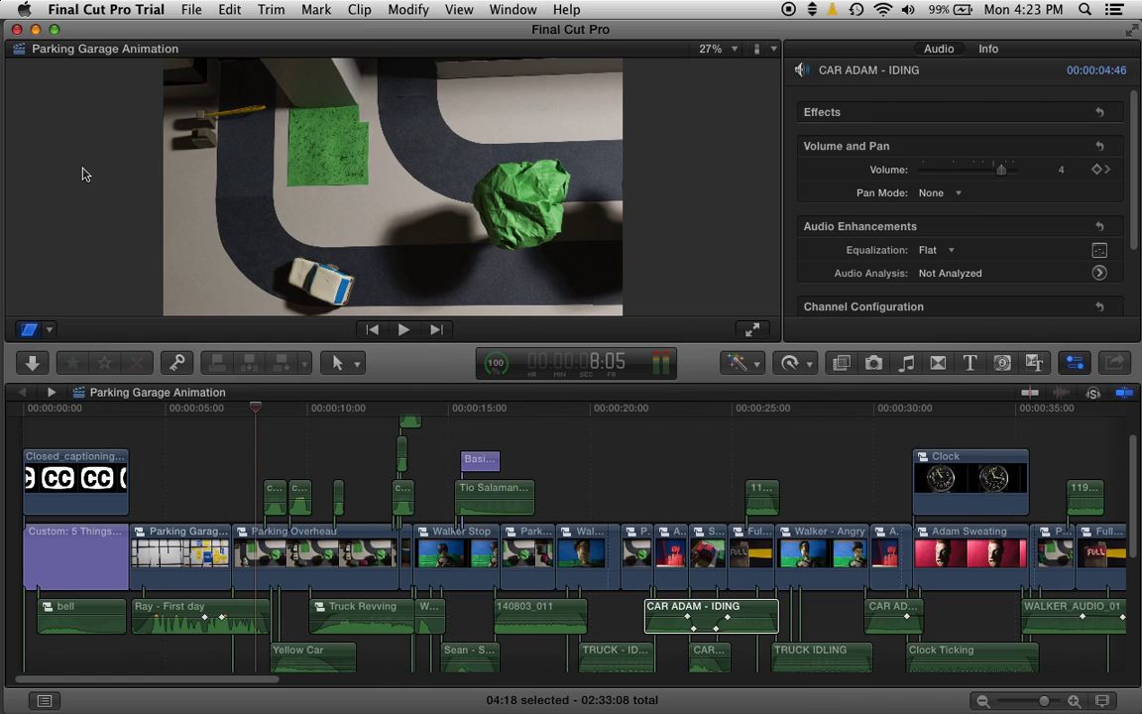
# Switch to Safari, search for "final cut trial", view Apple's Final Cut Pro X Trial page, and return to Final Cut Pro
pyautogui.moveTo(2, 247)
pyautogui.click(19, 182)
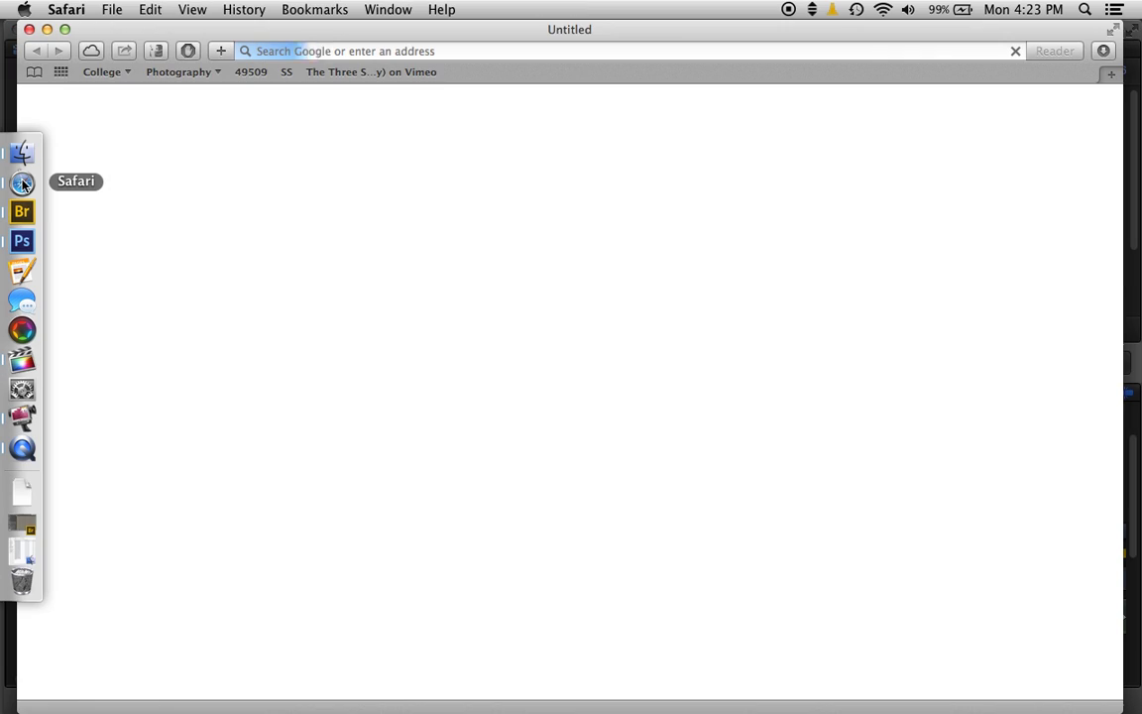
pyautogui.write('final cut trial – Google Search')
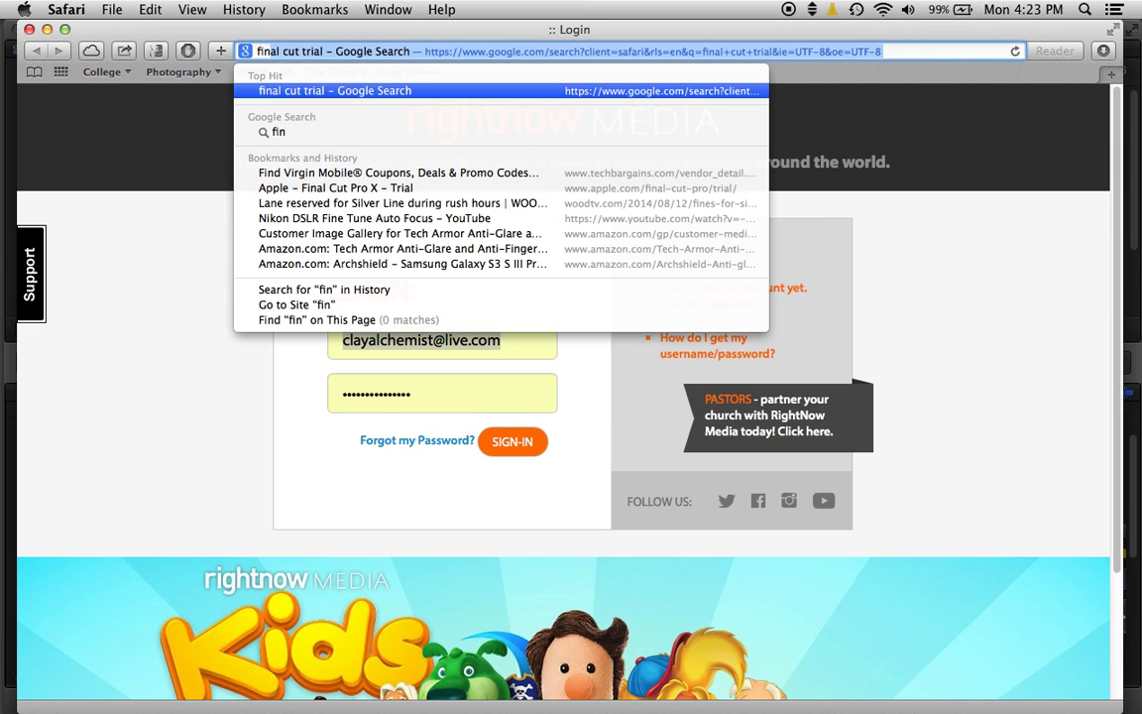
pyautogui.press('Return')
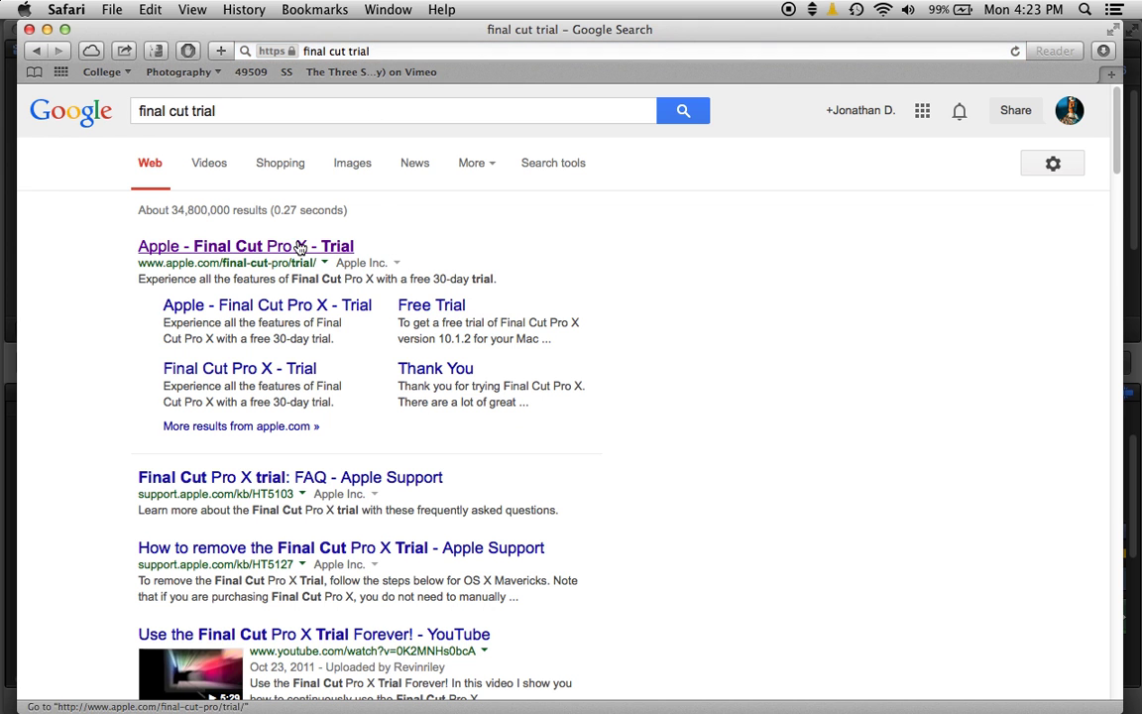
pyautogui.click(299, 246)
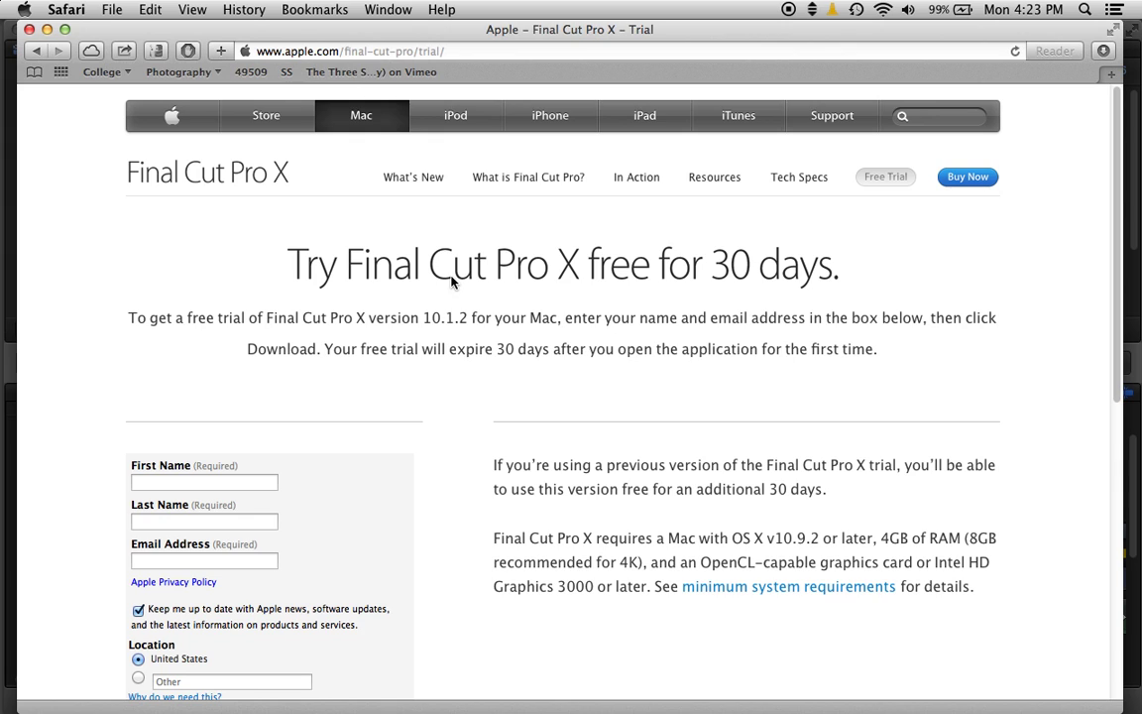
pyautogui.click(29, 29)
pyautogui.click(196, 46)
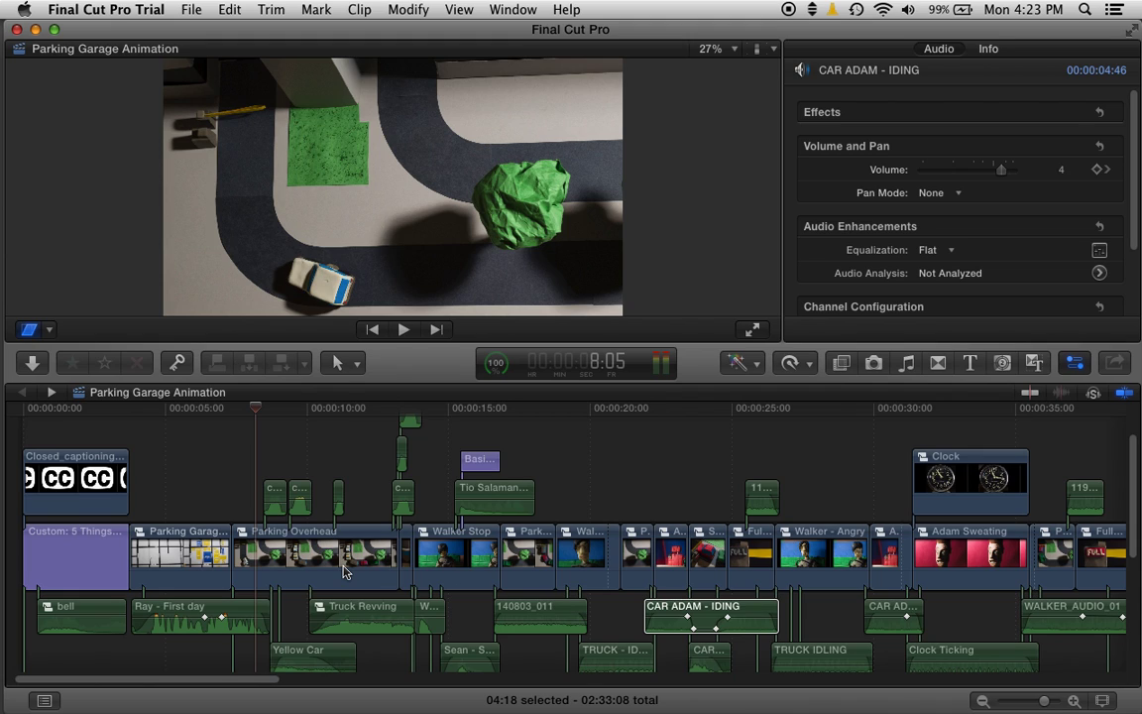
# Open the Adam Sweating compound clip to view its individual frames, and return to the Parking Garage Animation project
pyautogui.hscroll(5, 343, 570)
pyautogui.scroll(-1, 343, 570)
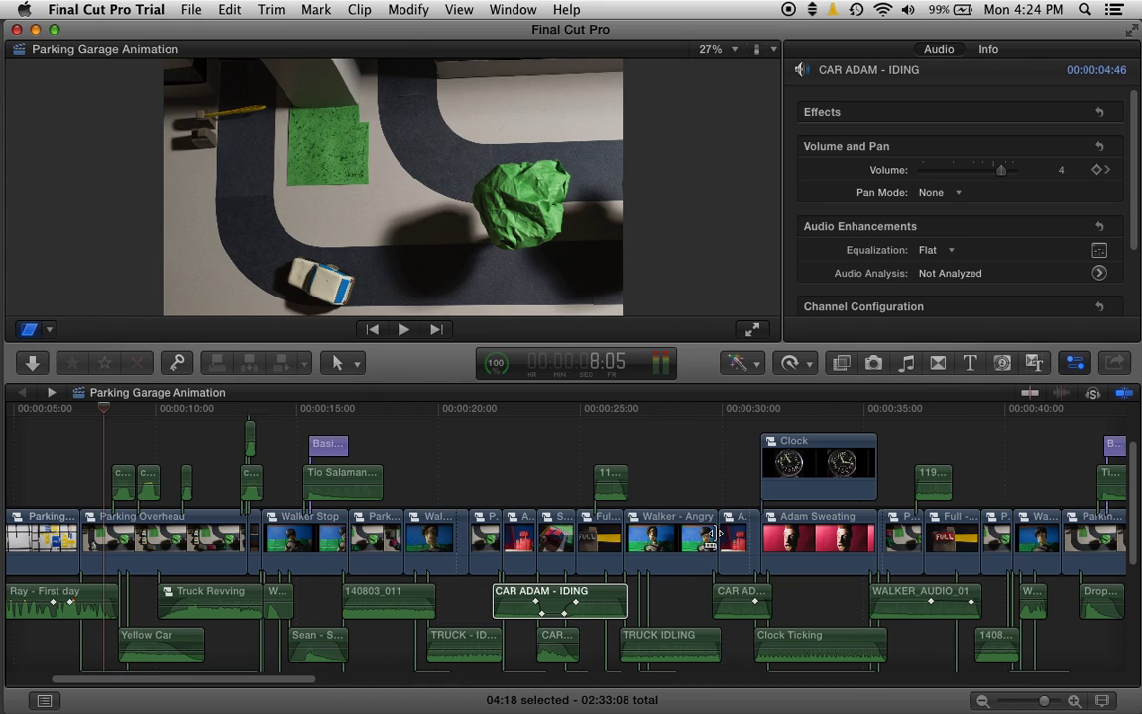
pyautogui.doubleClick(818, 548)
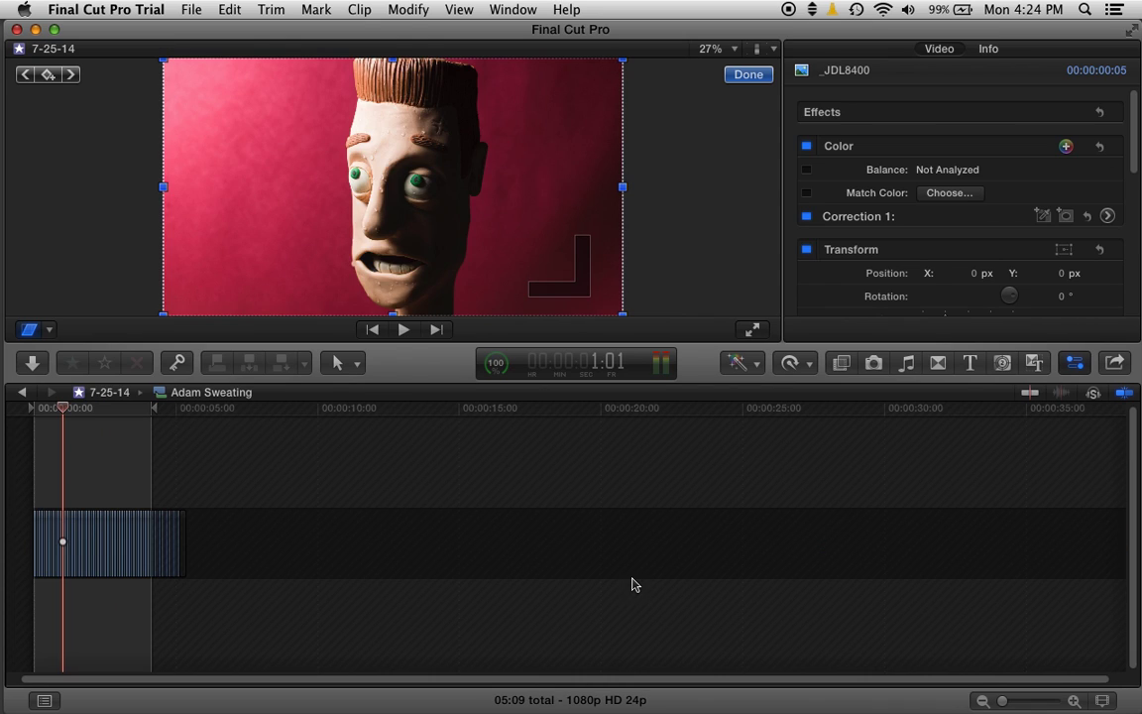
pyautogui.click(22, 392)
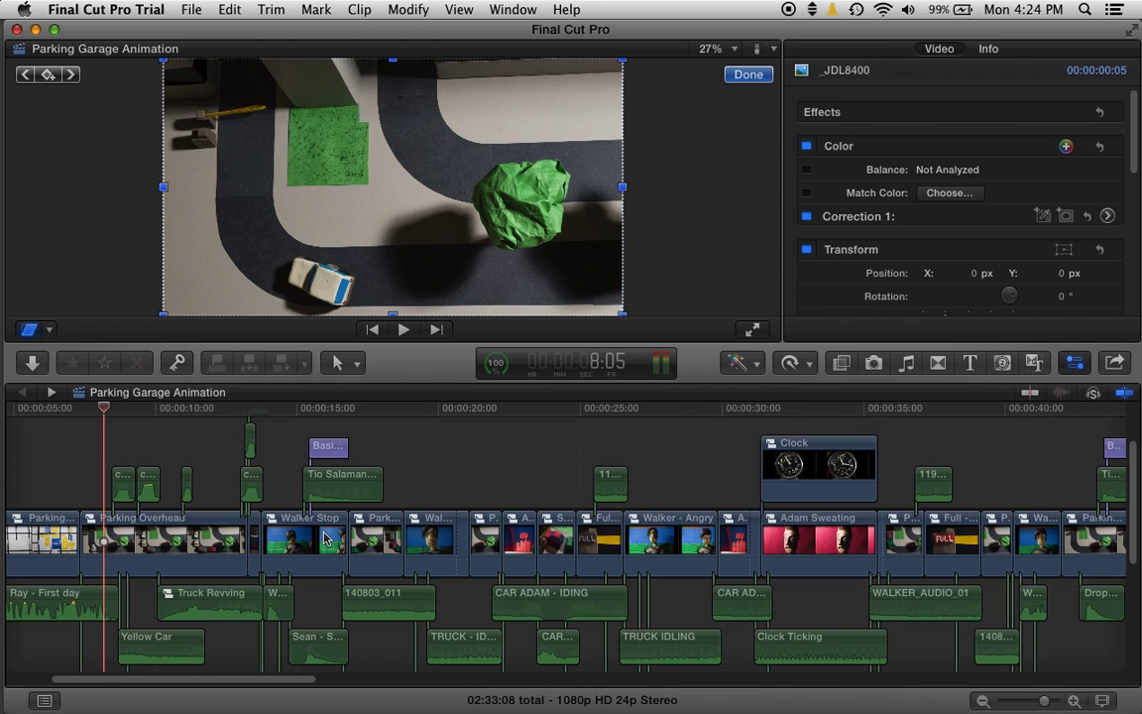
# Open the shorter Walker Near Miss compound clip before Adam Hard Stop, magnify its frames and scrub to frame 22
pyautogui.hscroll(10, 357, 555)
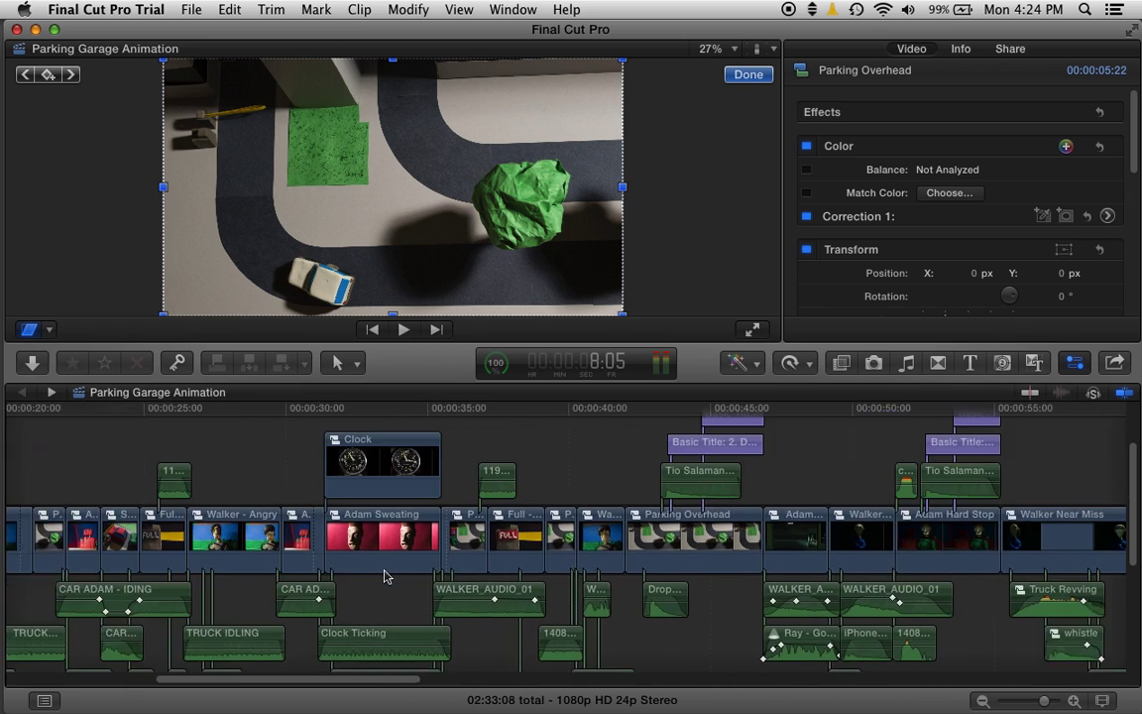
pyautogui.hscroll(4, 392, 577)
pyautogui.click(718, 573)
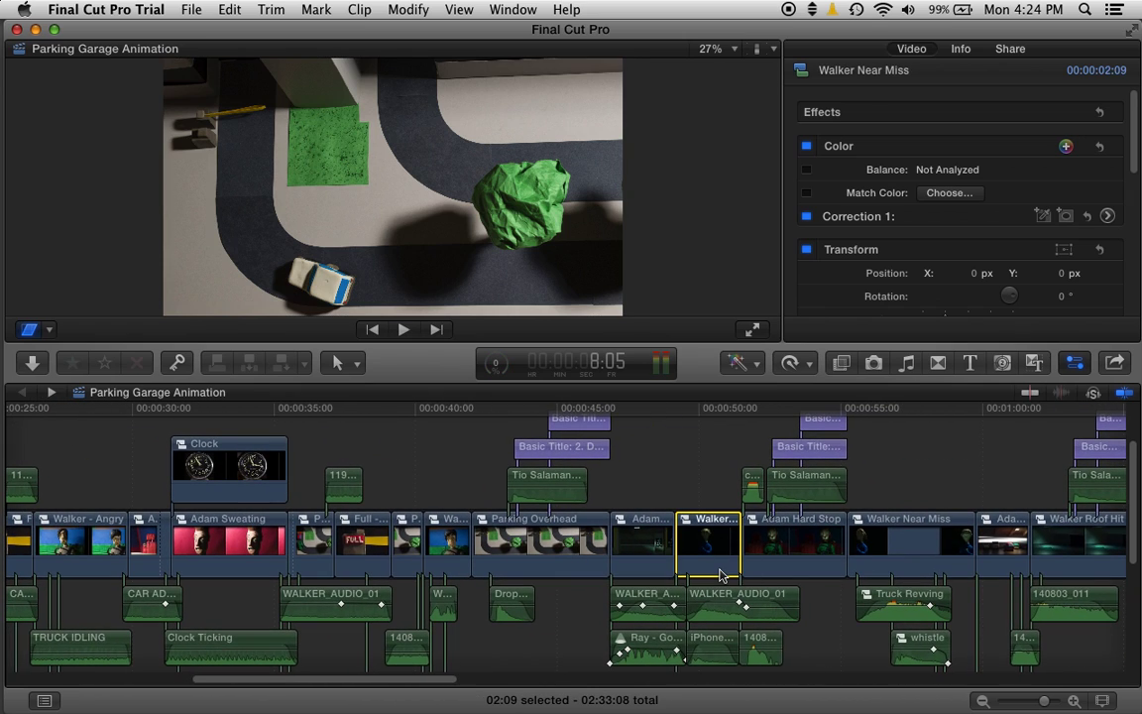
pyautogui.doubleClick(721, 575)
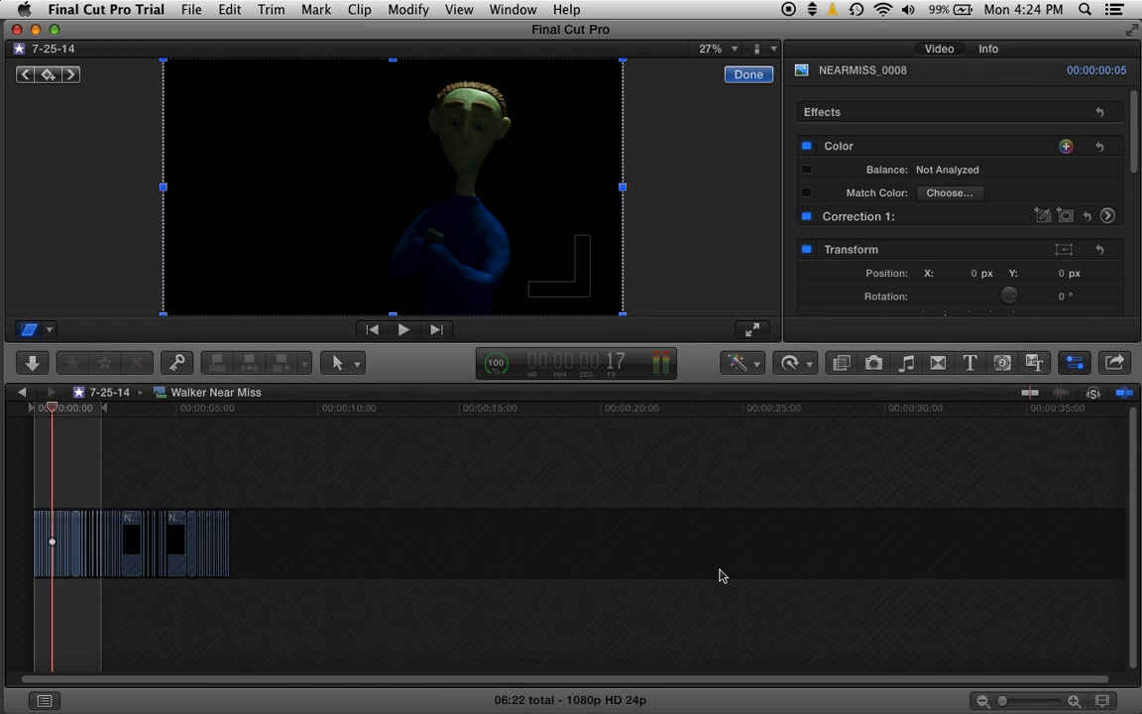
pyautogui.click(1073, 701)
pyautogui.hscroll(-3, 409, 512)
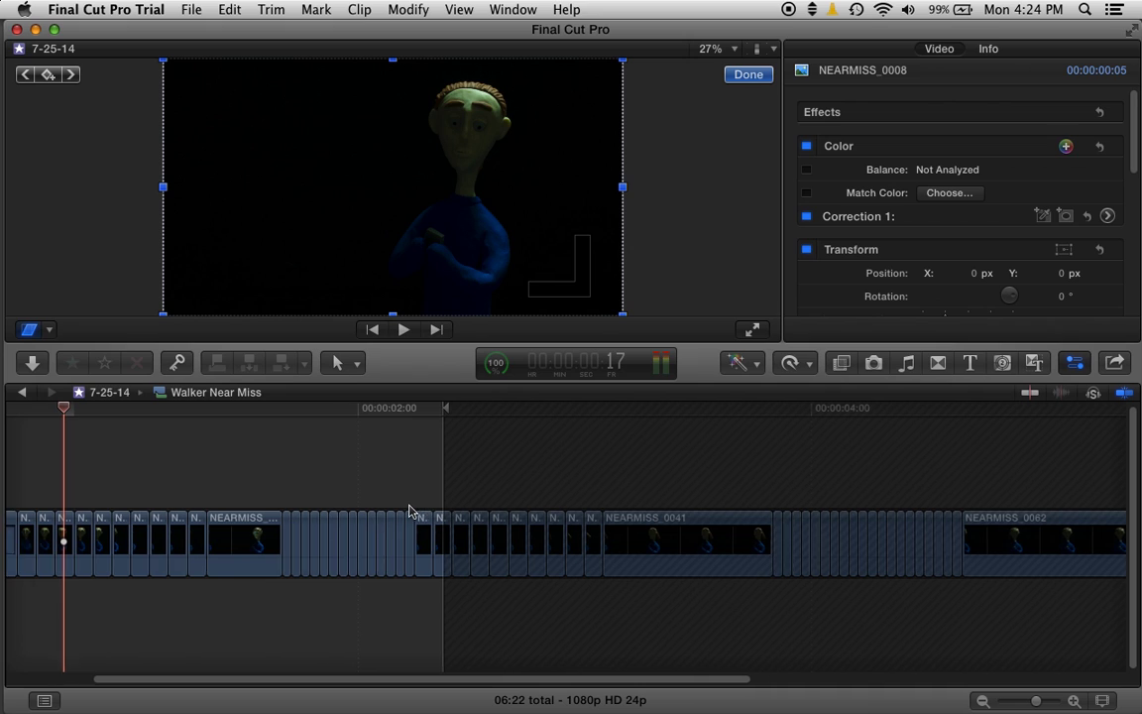
pyautogui.hscroll(-1, 411, 512)
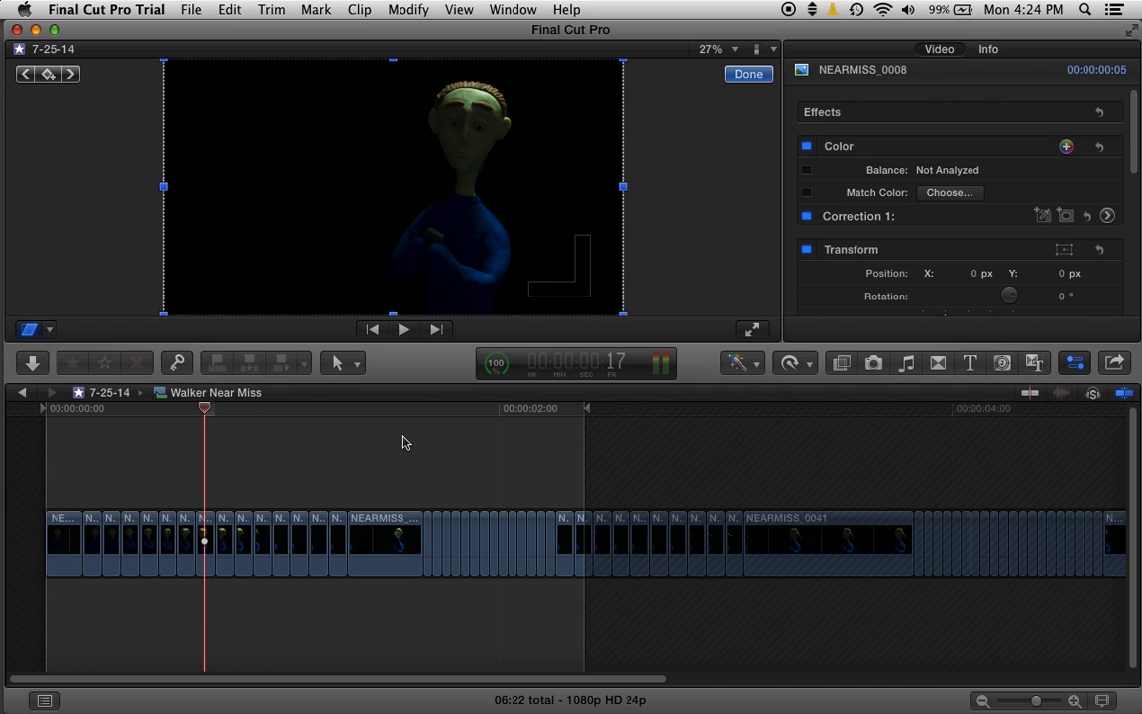
pyautogui.moveTo(415, 412); pyautogui.dragTo(251, 396)
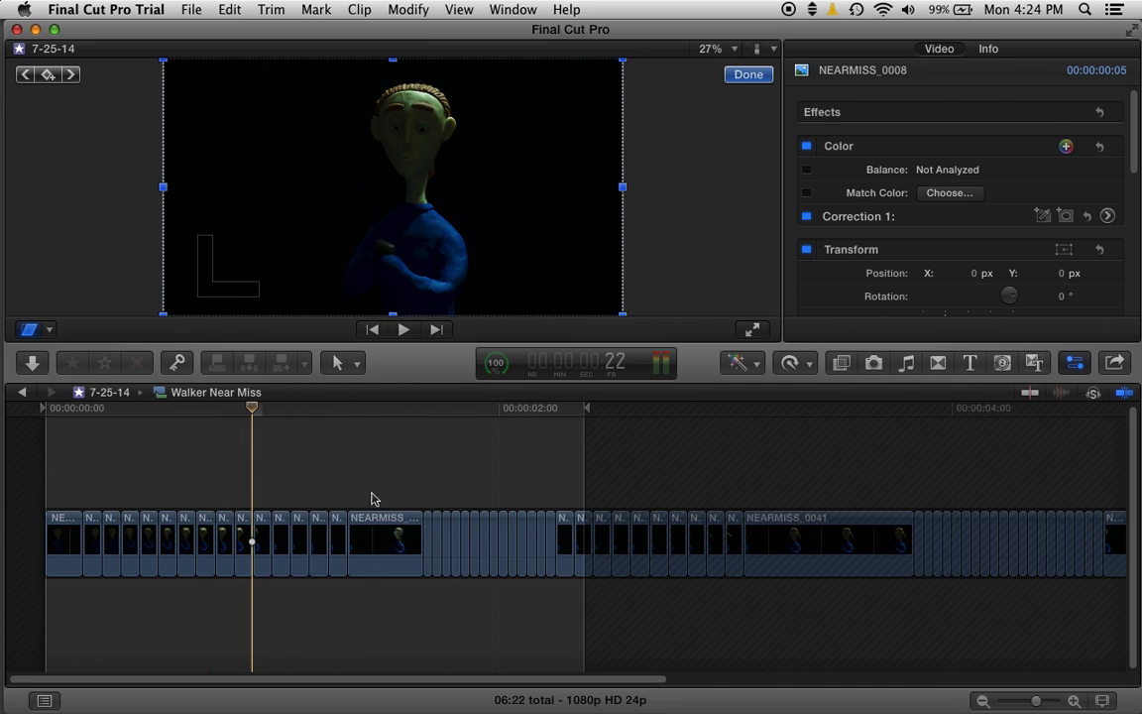
# Try a duration of 1 frame on the 14 short clips between the first clip and the longer NEARMISS clip, and undo it
pyautogui.click(338, 540)
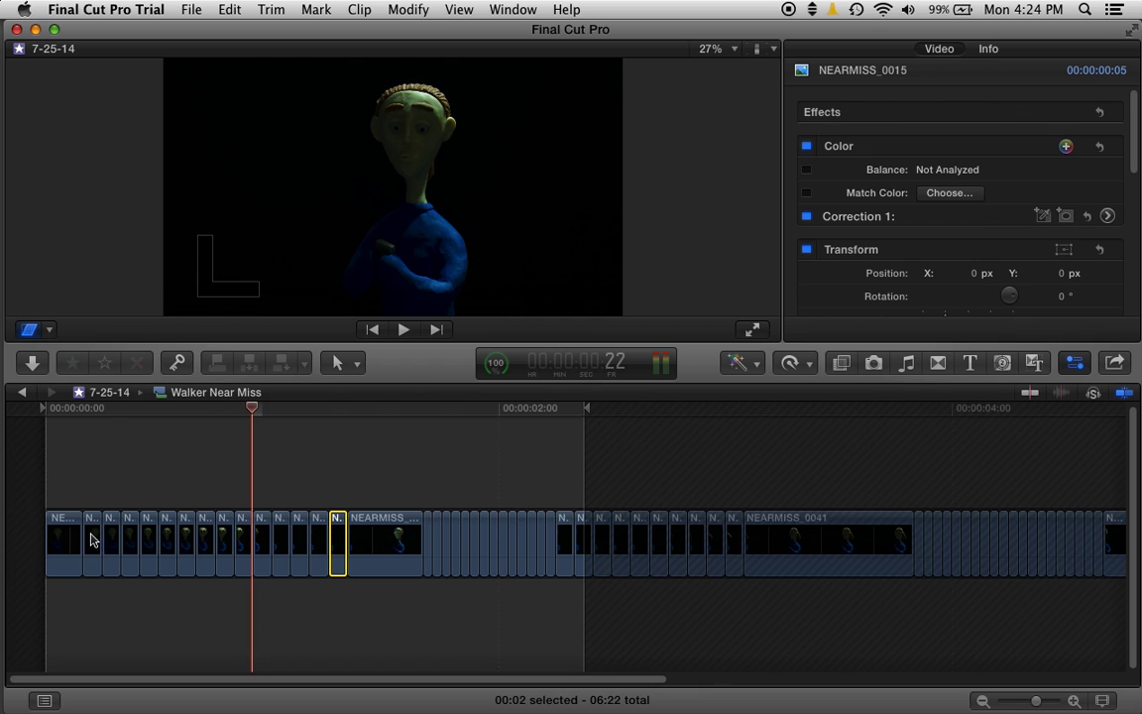
pyautogui.keyDown('shift'); pyautogui.click(91, 541); pyautogui.keyUp('shift')
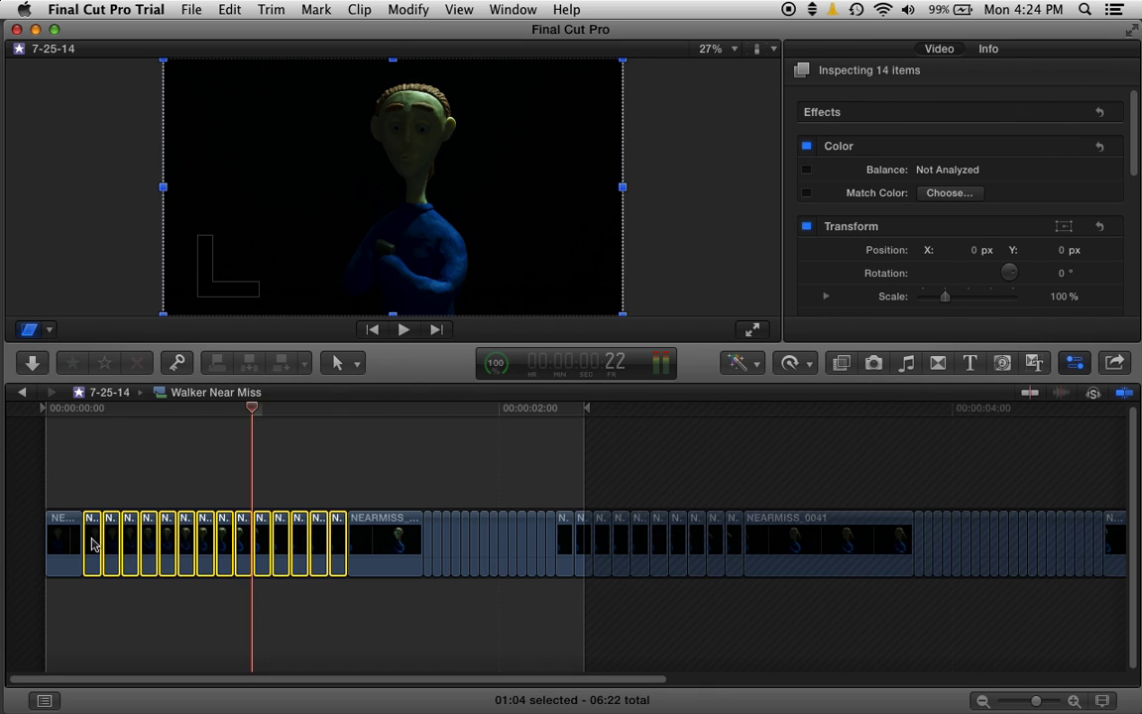
pyautogui.hotkey('ctrl', 'd')
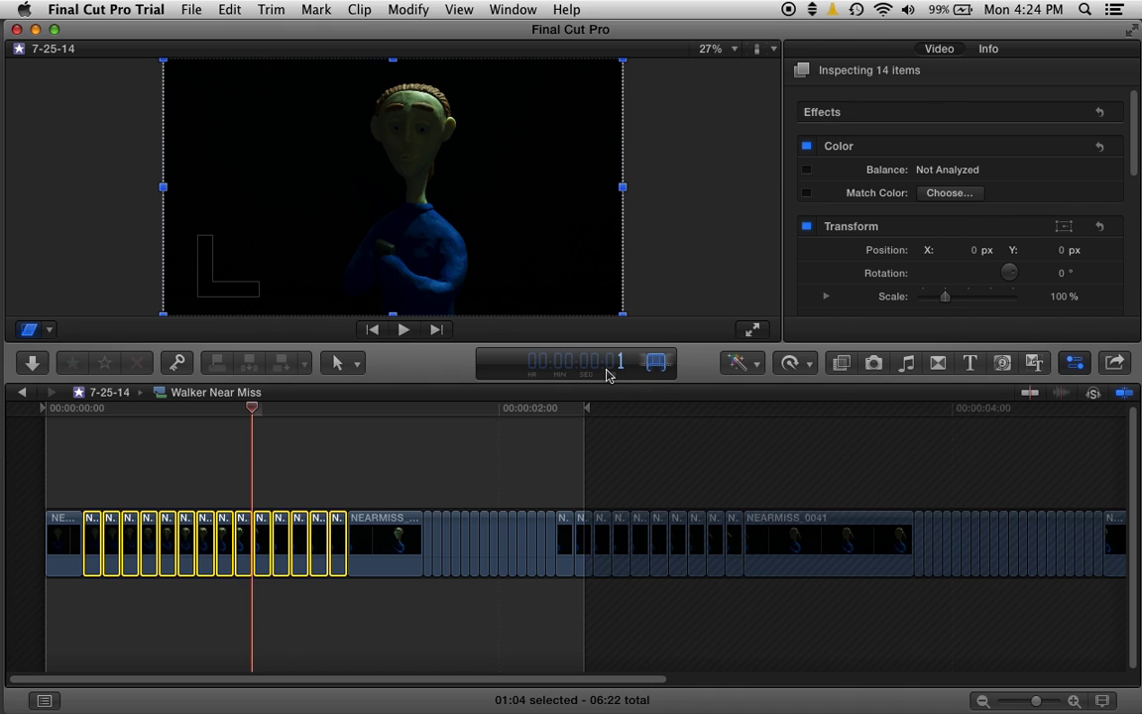
pyautogui.press('Return')
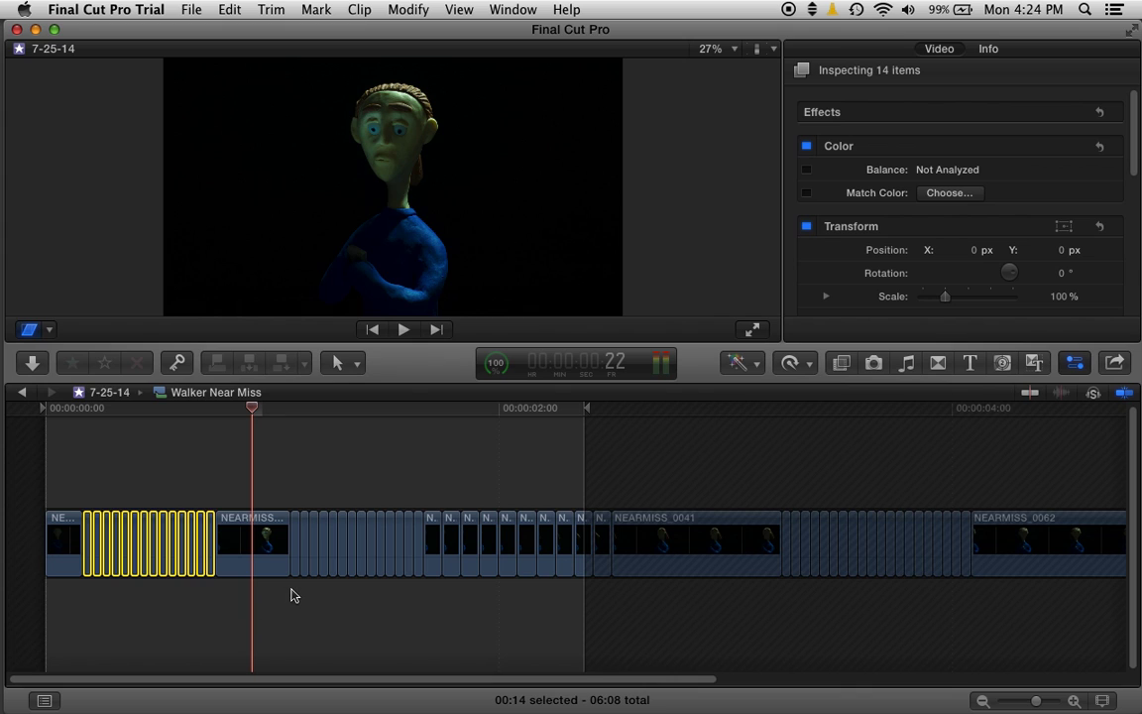
pyautogui.press('super+z')
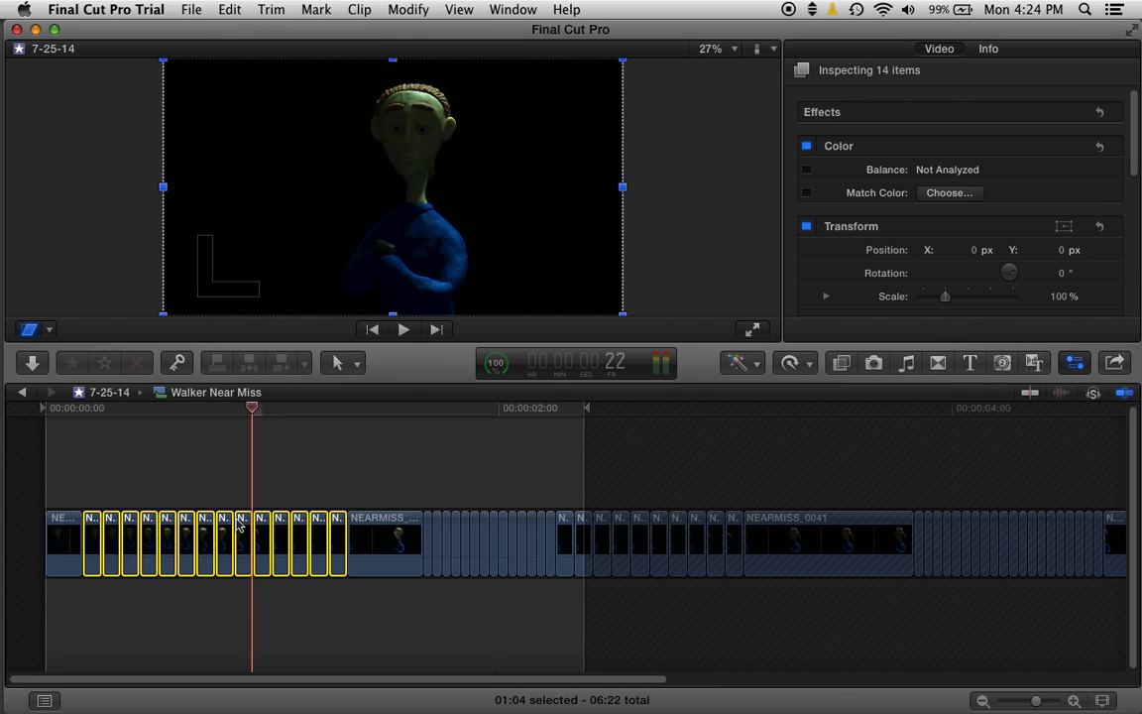
# Return to the Parking Garage Animation project and place the playhead at 56:18 in the longer Walker Near Miss clip
pyautogui.click(17, 394)
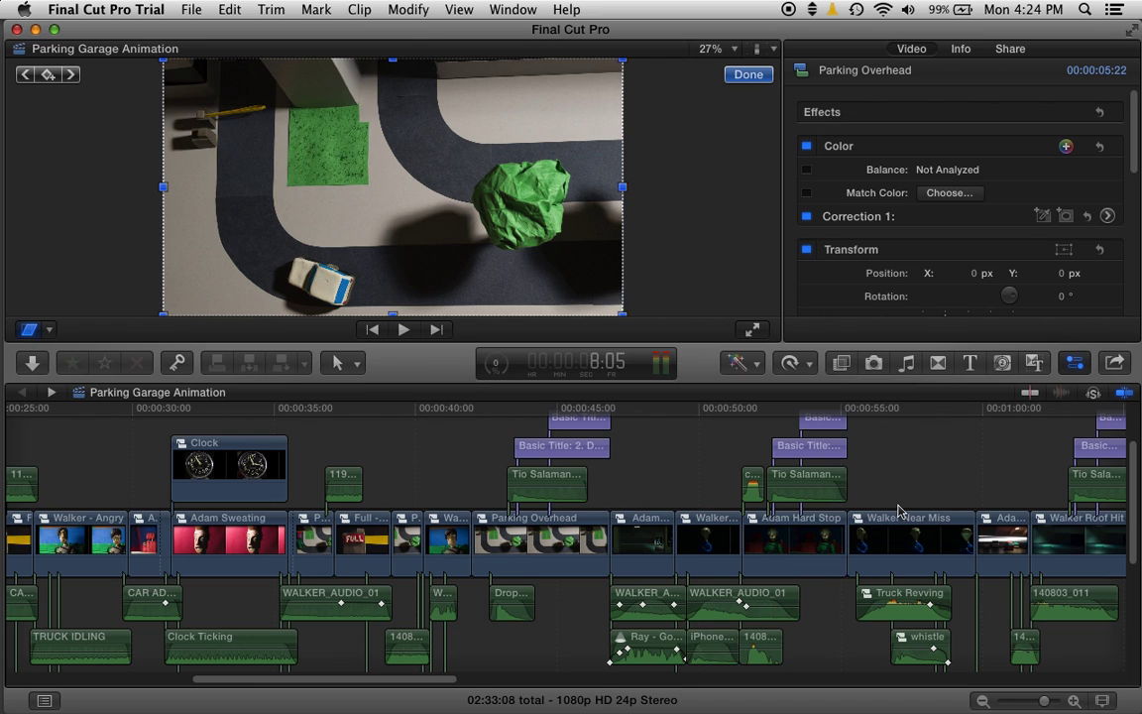
pyautogui.scroll(-3, 898, 510)
pyautogui.hscroll(5, 898, 511)
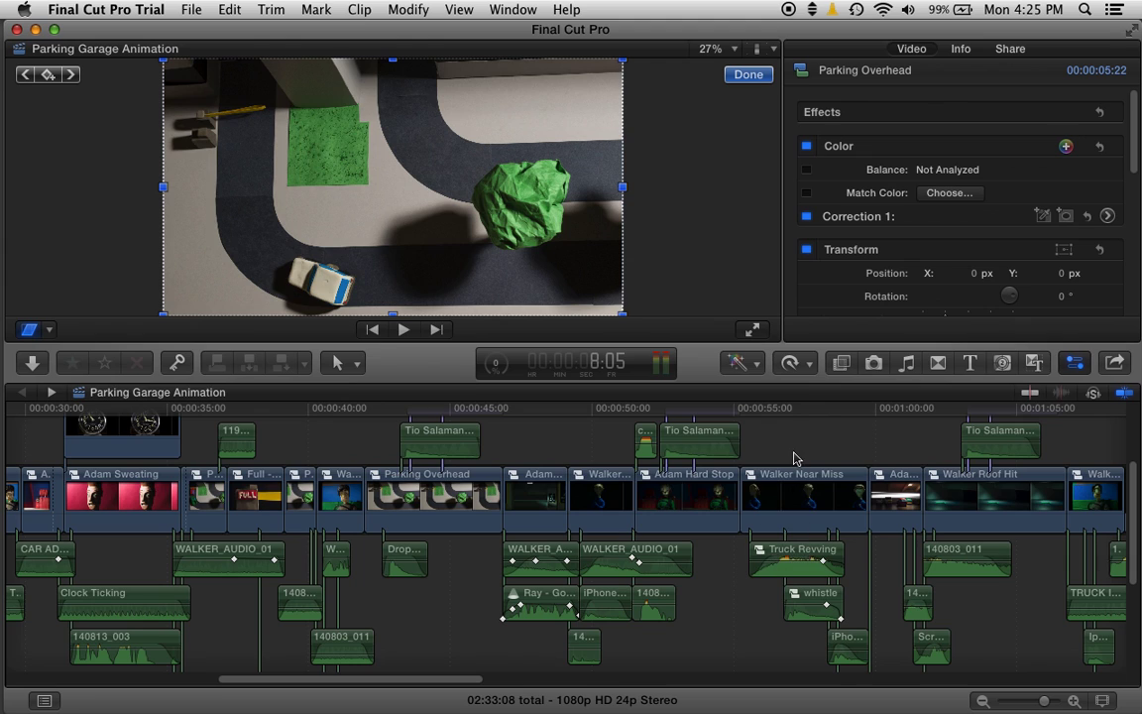
pyautogui.moveTo(772, 401)
pyautogui.mouseDown()
pyautogui.moveTo(815, 417)
pyautogui.moveTo(783, 408)
pyautogui.mouseUp()
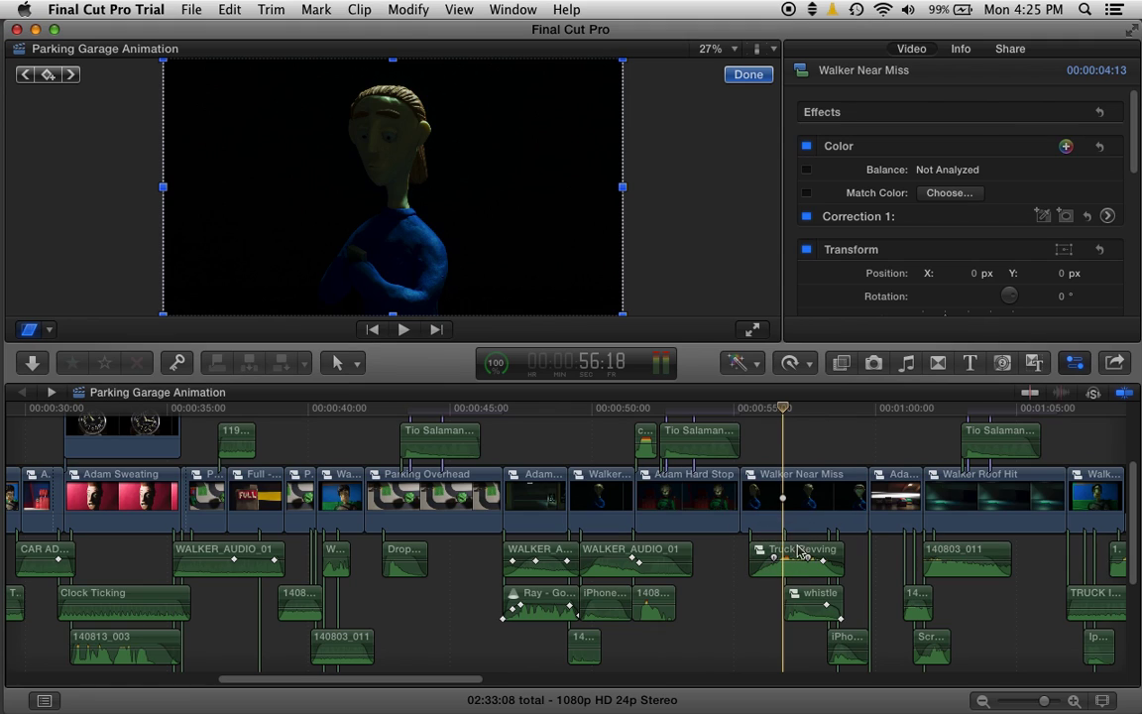
# Select the Truck Revving audio clip and examine how its surround panning moves while scrubbing from 56:18 to 57:14
pyautogui.moveTo(787, 561); pyautogui.dragTo(786, 561)
pyautogui.click(790, 578)
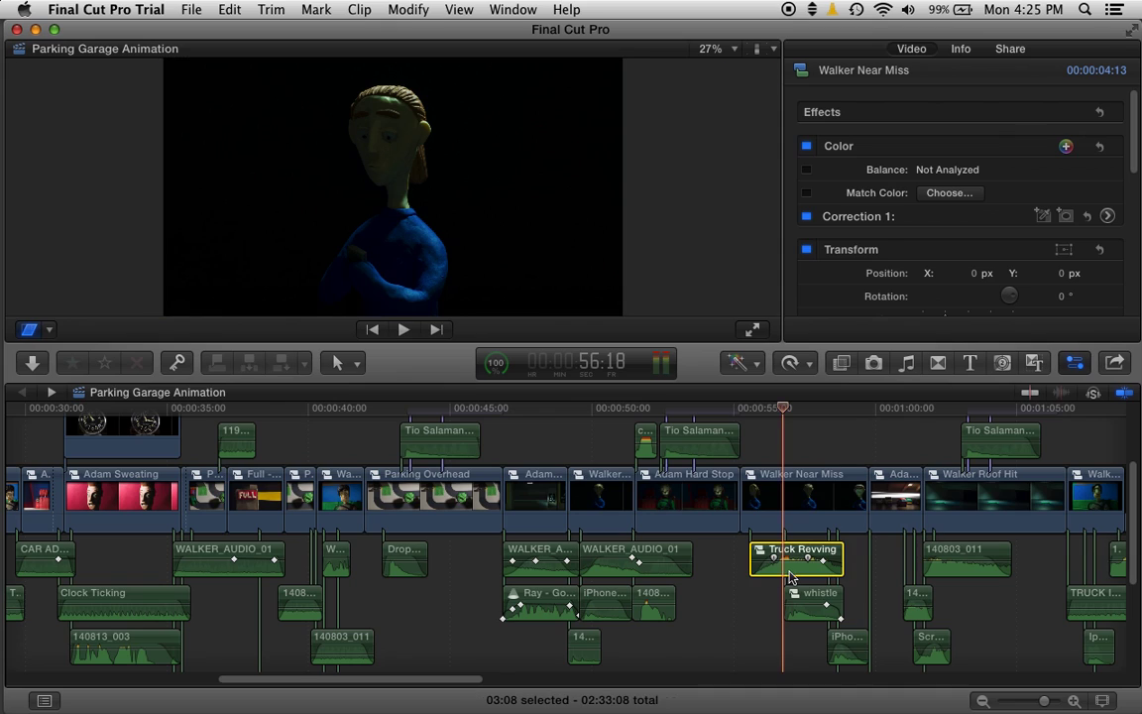
pyautogui.scroll(-3, 1022, 180)
pyautogui.scroll(-3, 1022, 178)
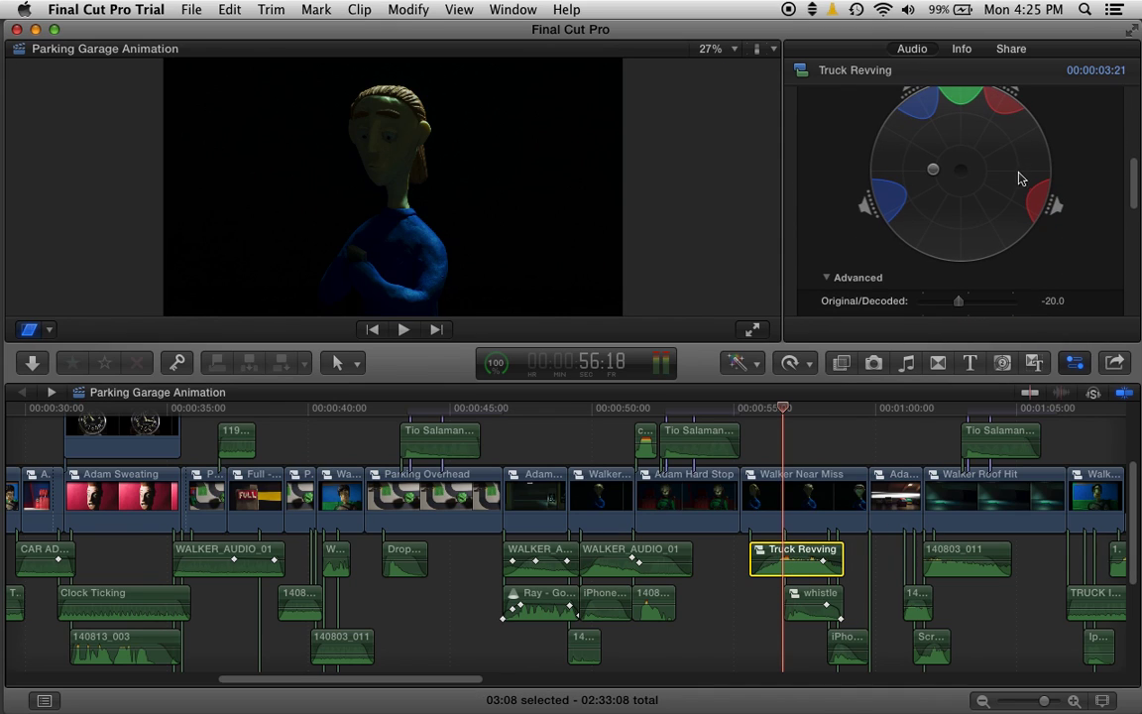
pyautogui.scroll(2, 960, 202)
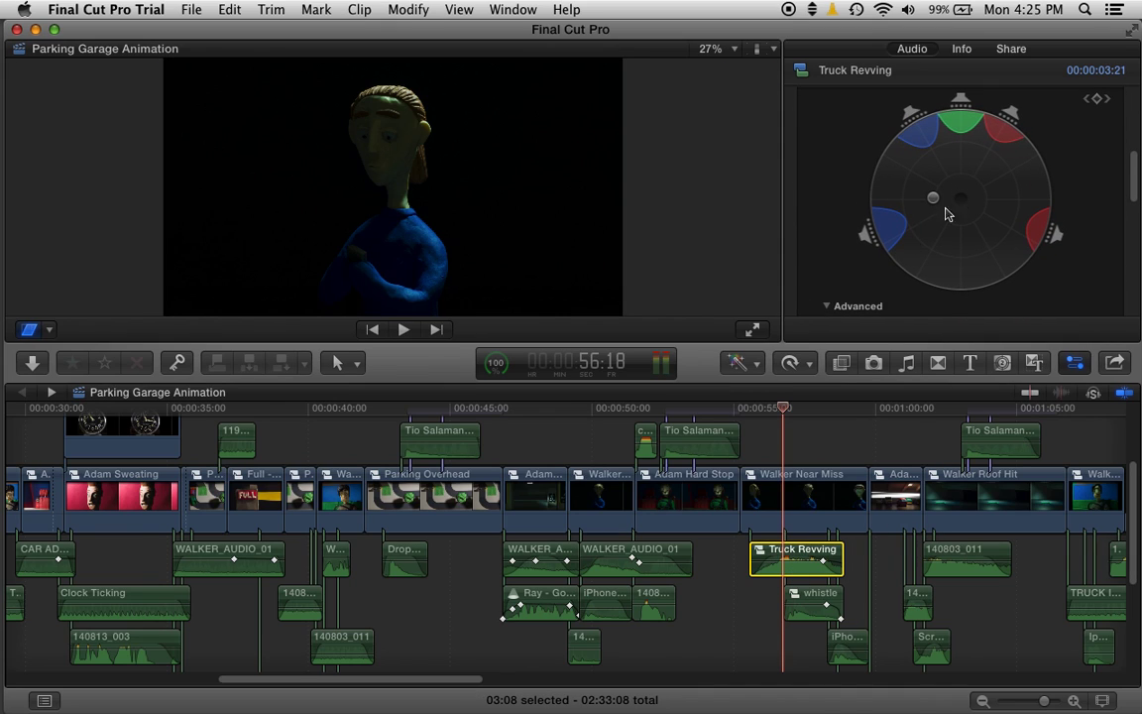
pyautogui.moveTo(782, 409)
pyautogui.mouseDown()
pyautogui.moveTo(747, 407)
pyautogui.moveTo(782, 410)
pyautogui.mouseUp()
pyautogui.moveTo(784, 415); pyautogui.dragTo(807, 402)
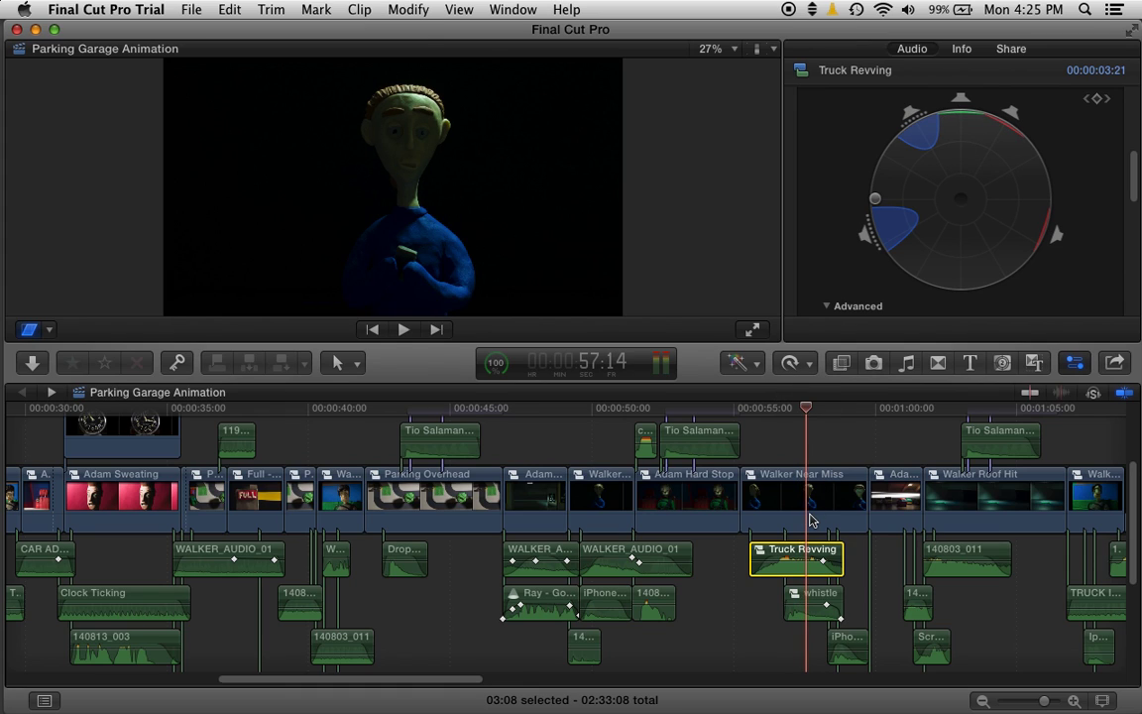
# Switch to Adobe Bridge and go up from the JPEG folder to the S8. ADAM_STOP folder
pyautogui.hscroll(5, 811, 519)
pyautogui.hscroll(5, 811, 519)
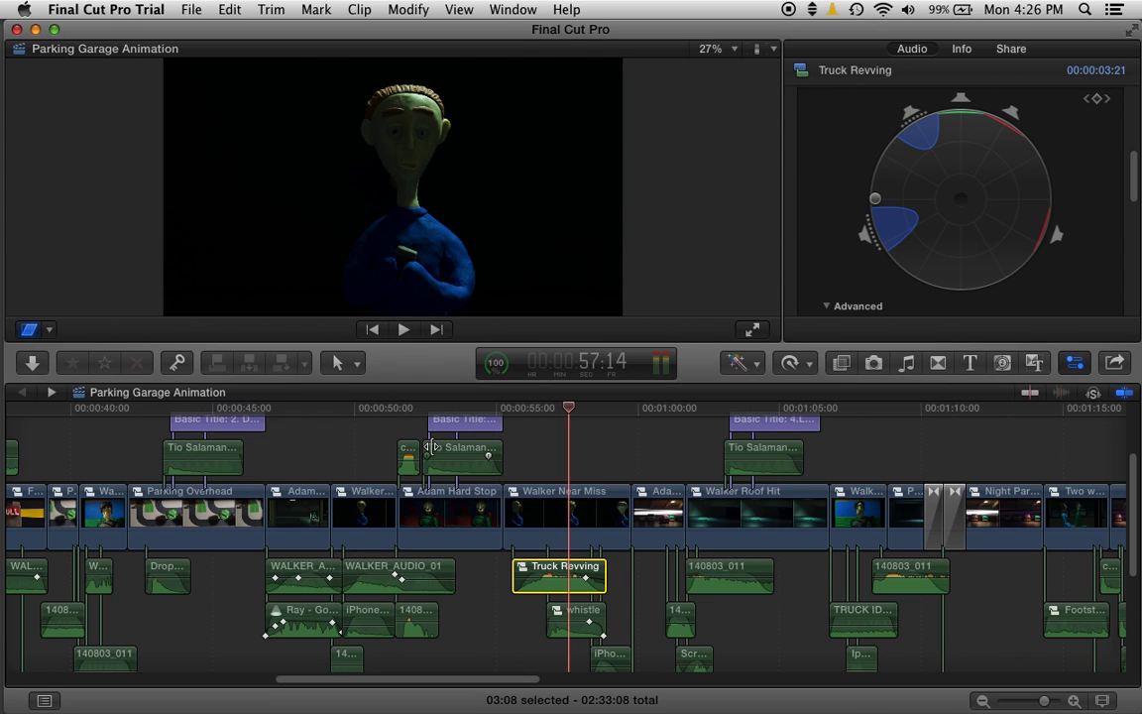
pyautogui.click(34, 29)
pyautogui.moveTo(21, 286)
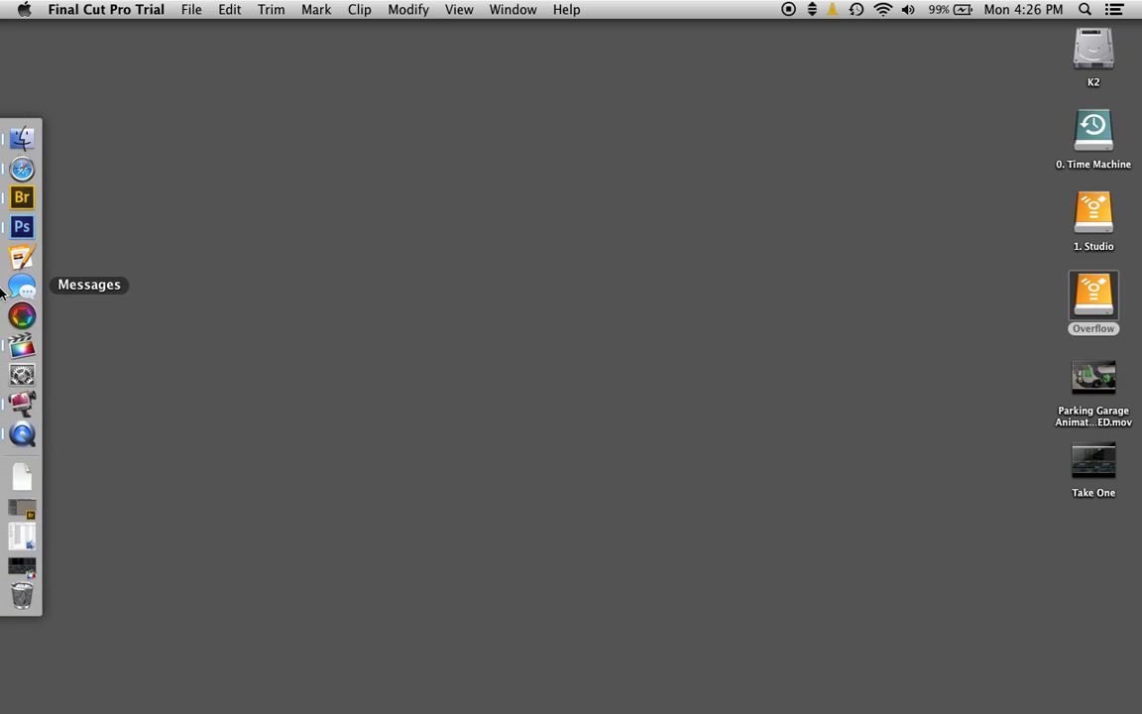
pyautogui.click(23, 203)
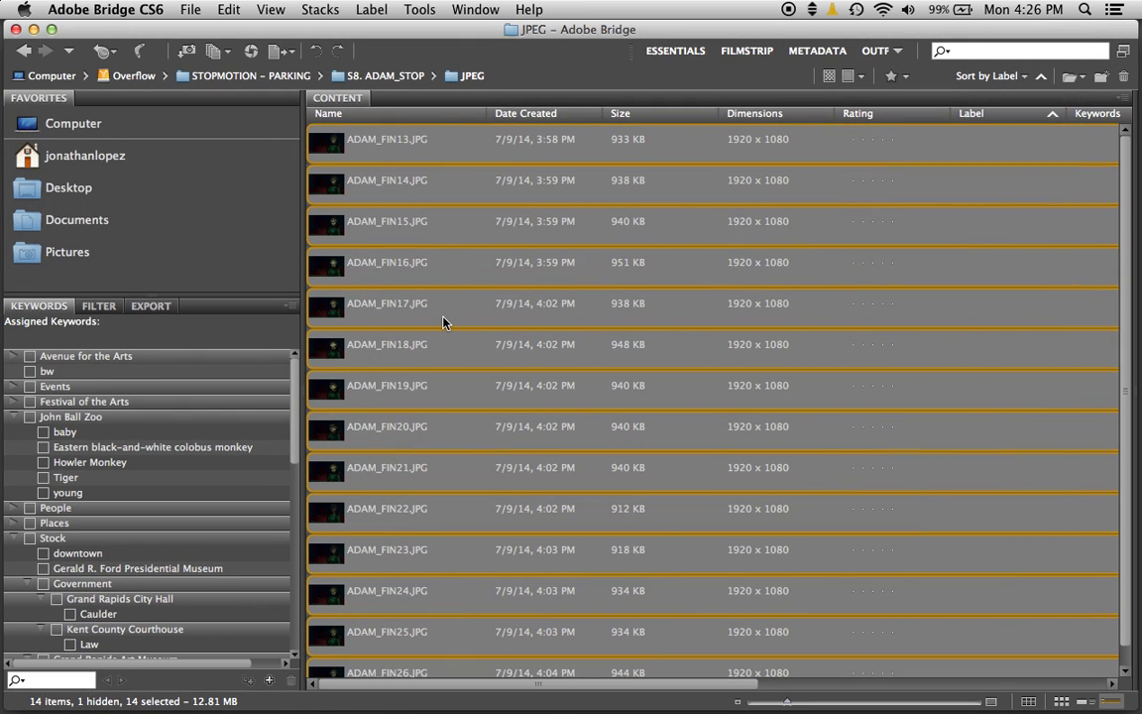
pyautogui.click(443, 322)
pyautogui.click(375, 78)
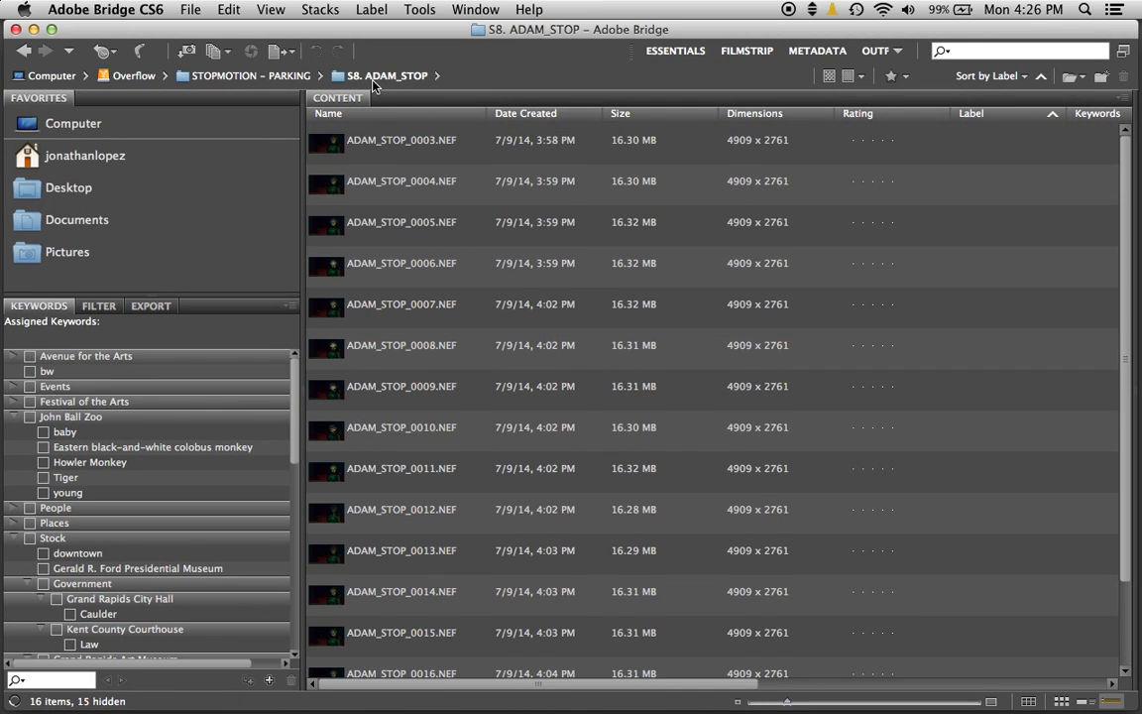
pyautogui.click(430, 148)
pyautogui.press('super+a')
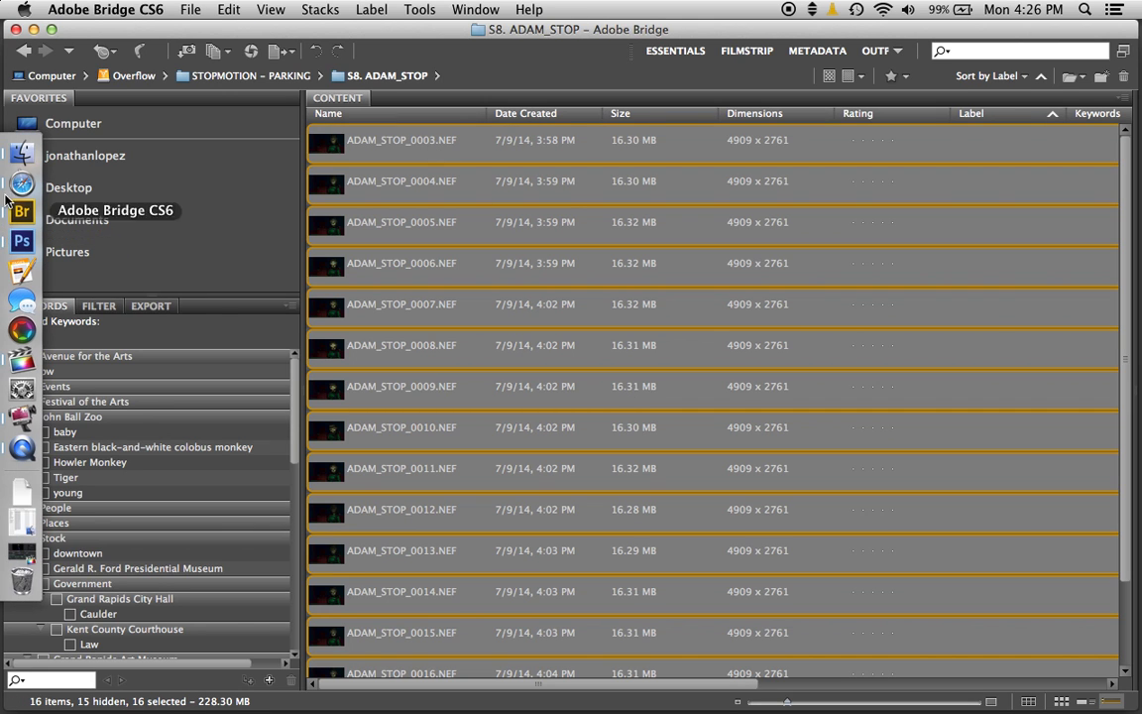
pyautogui.click(21, 166)
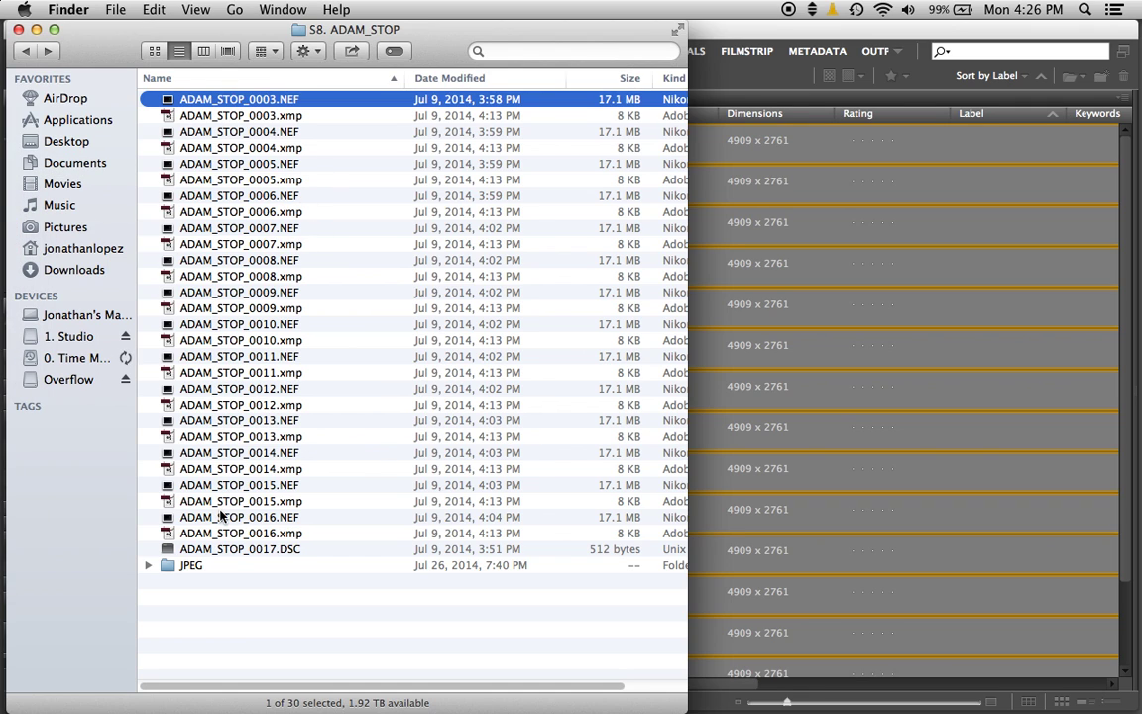
pyautogui.click(18, 30)
pyautogui.click(543, 80)
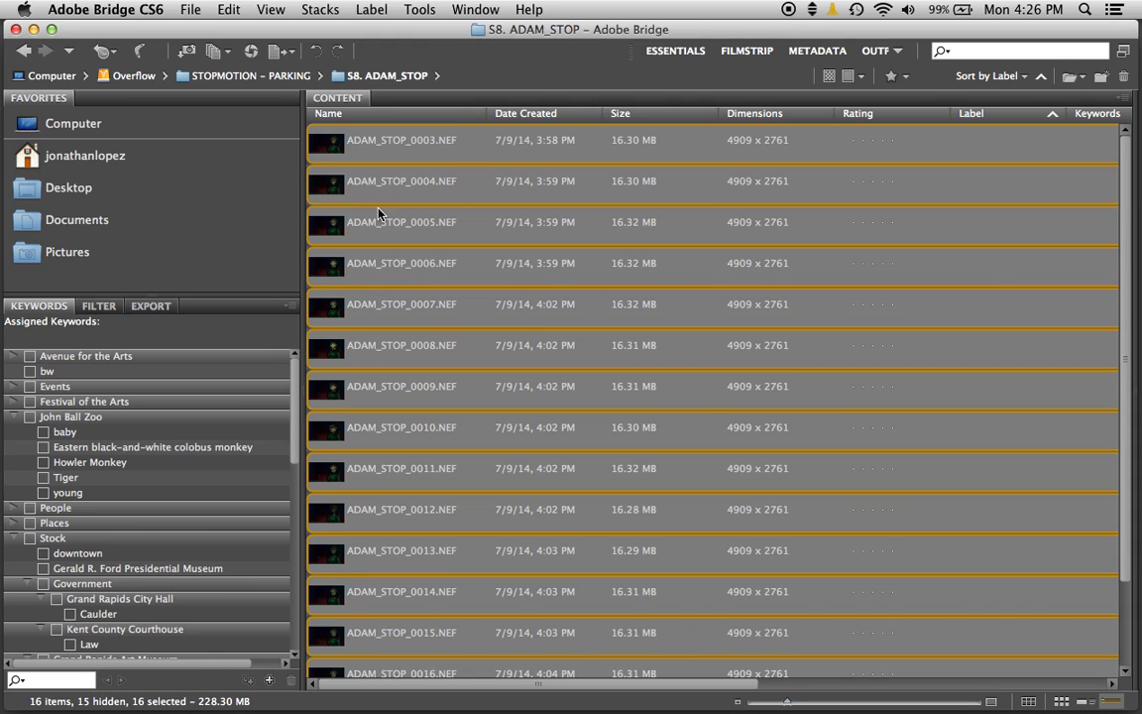
# Open all the ADAM_STOP NEF frames in Camera Raw and select every image in the filmstrip
pyautogui.click(367, 162)
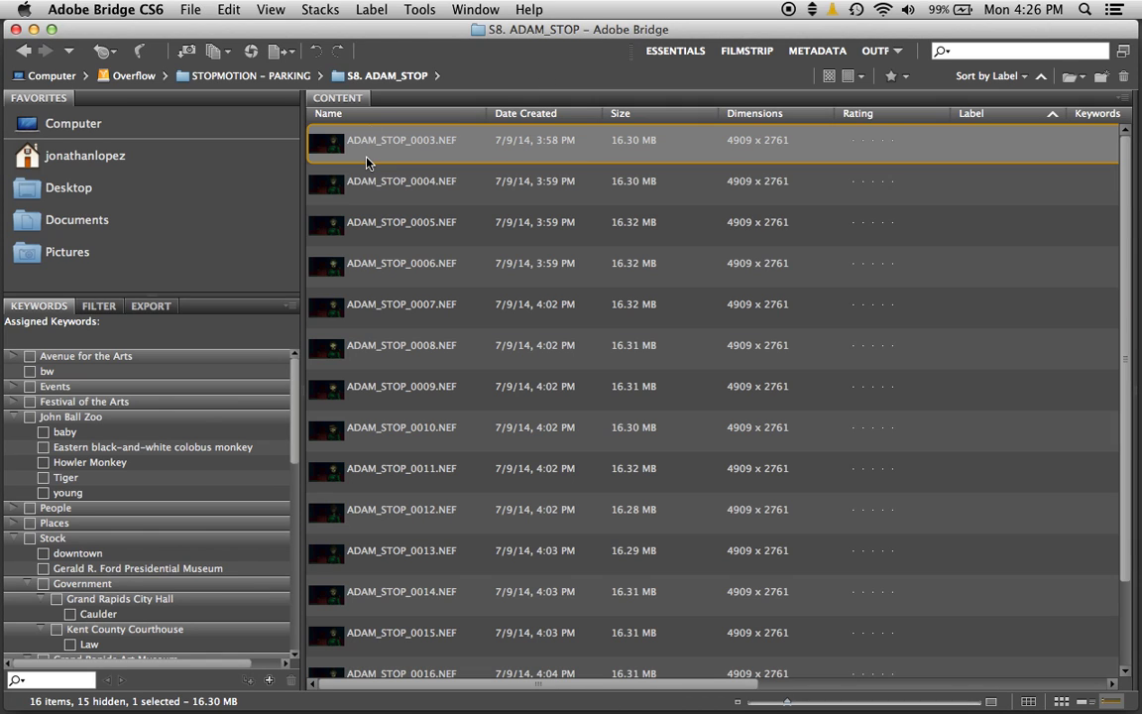
pyautogui.press('cmd+a')
pyautogui.press('cmd+o')
pyautogui.press('Return')
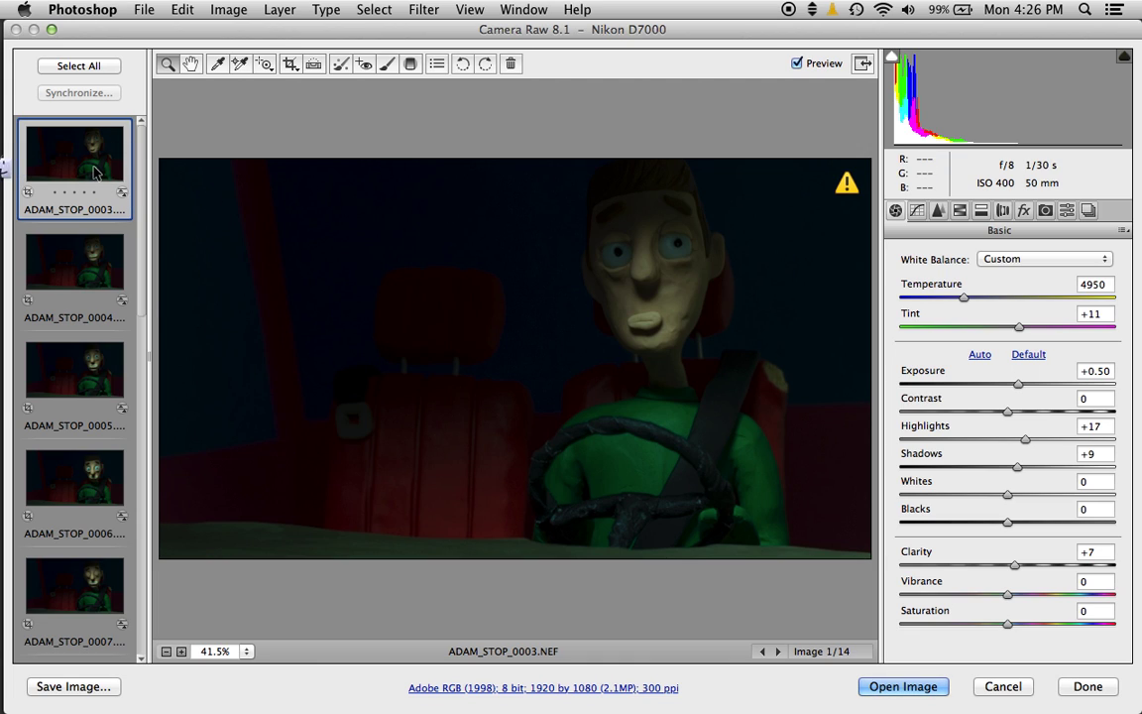
pyautogui.press('super+a')
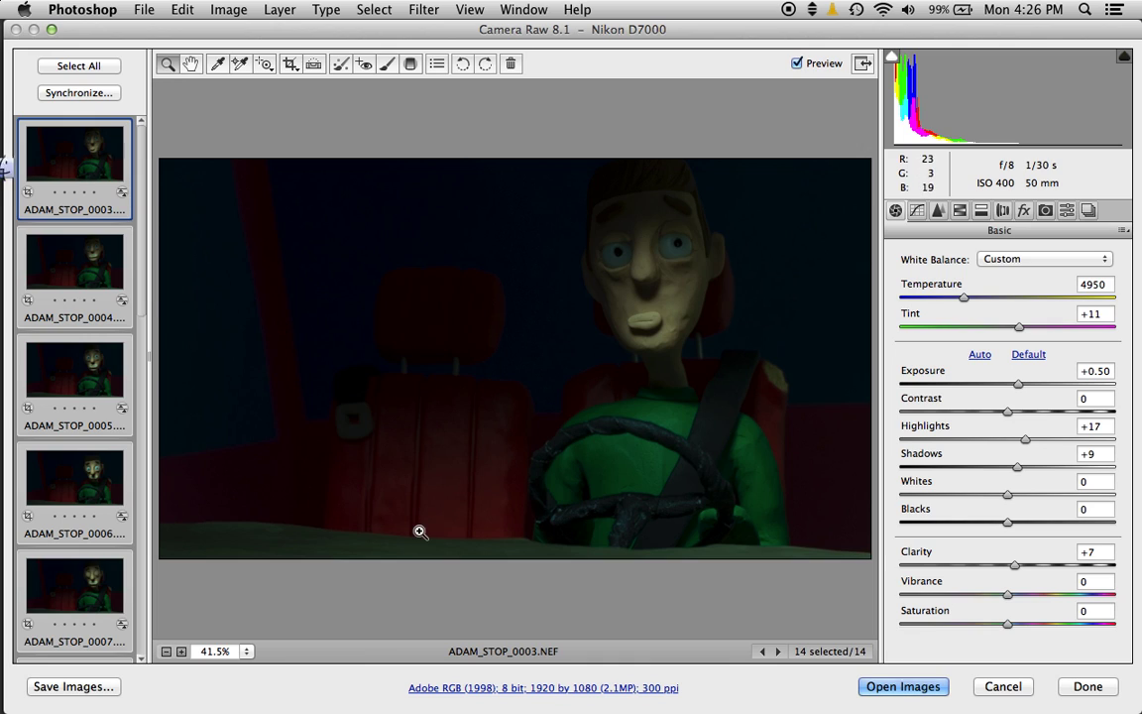
# Try clearing the crop on all selected ADAM_STOP frames, undo it and return to the Zoom tool
pyautogui.click(291, 65)
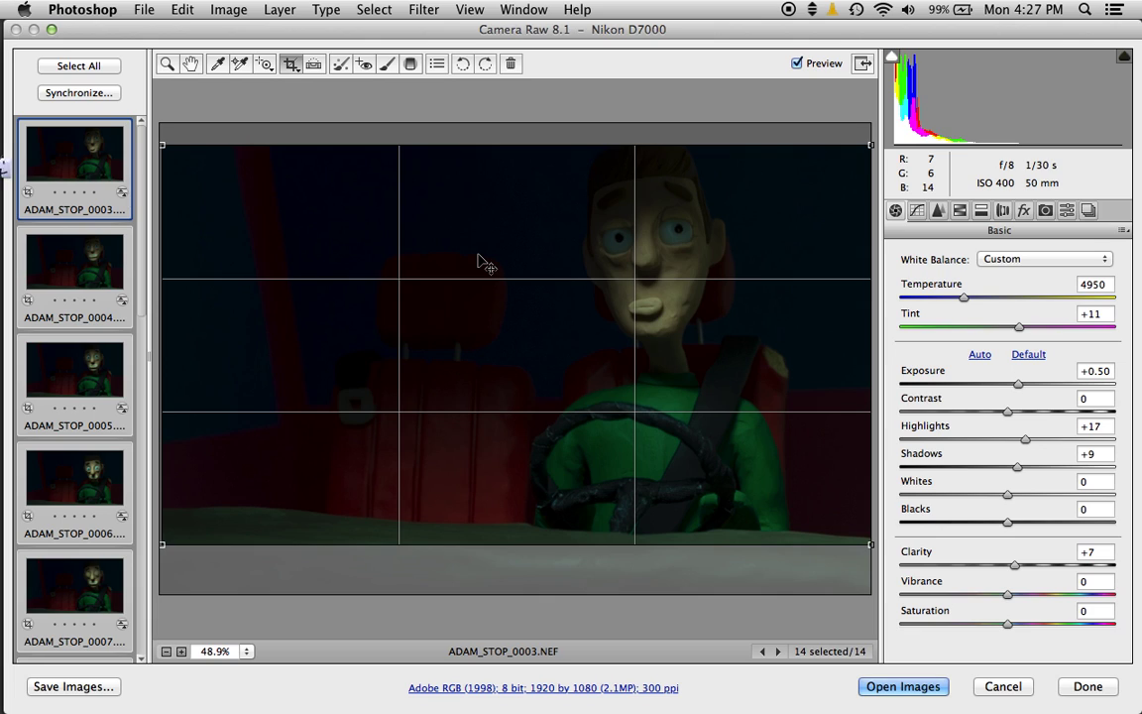
pyautogui.press('BackSpace')
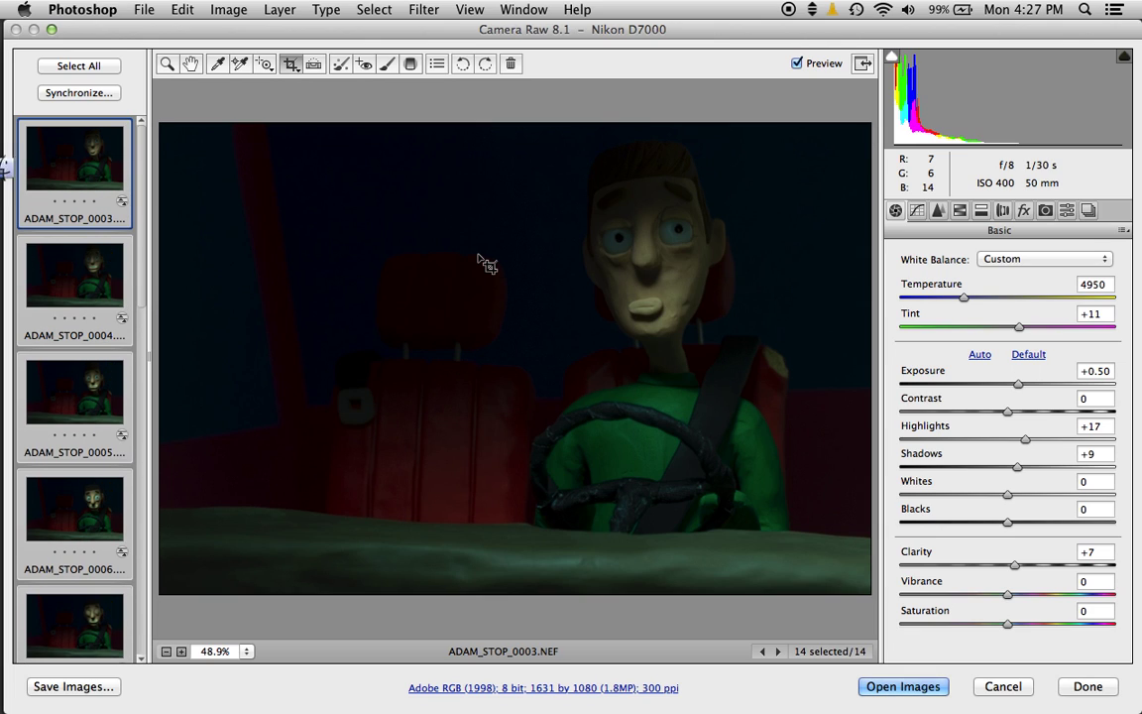
pyautogui.press('super+z')
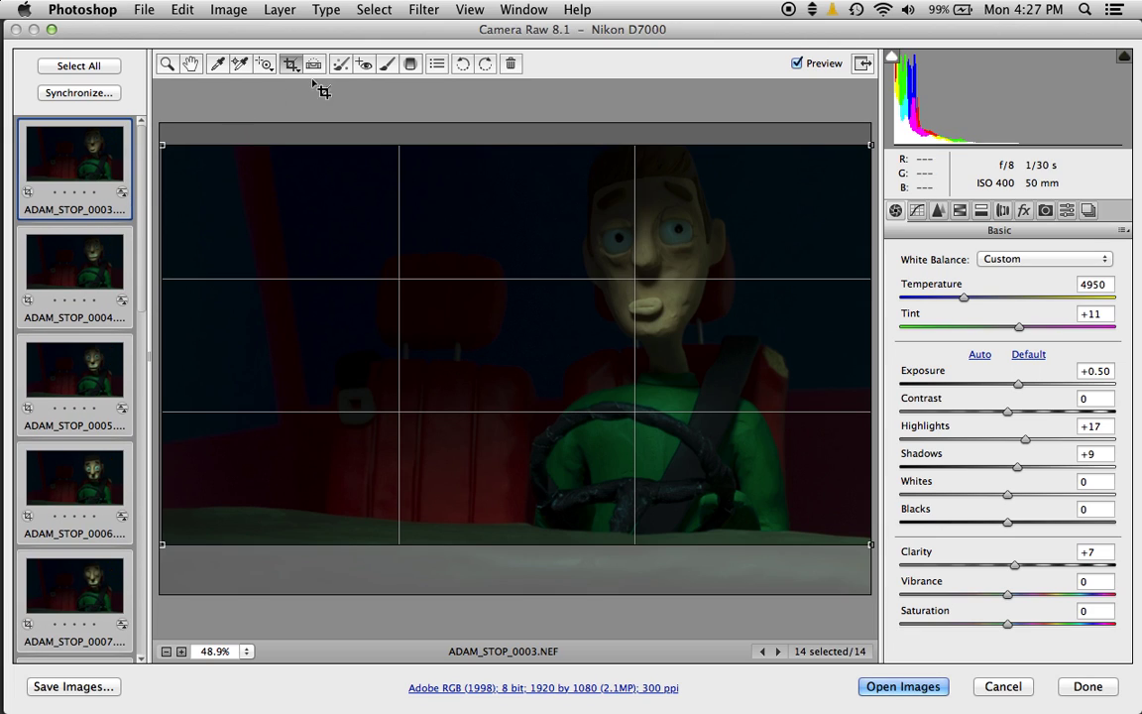
pyautogui.press('z')
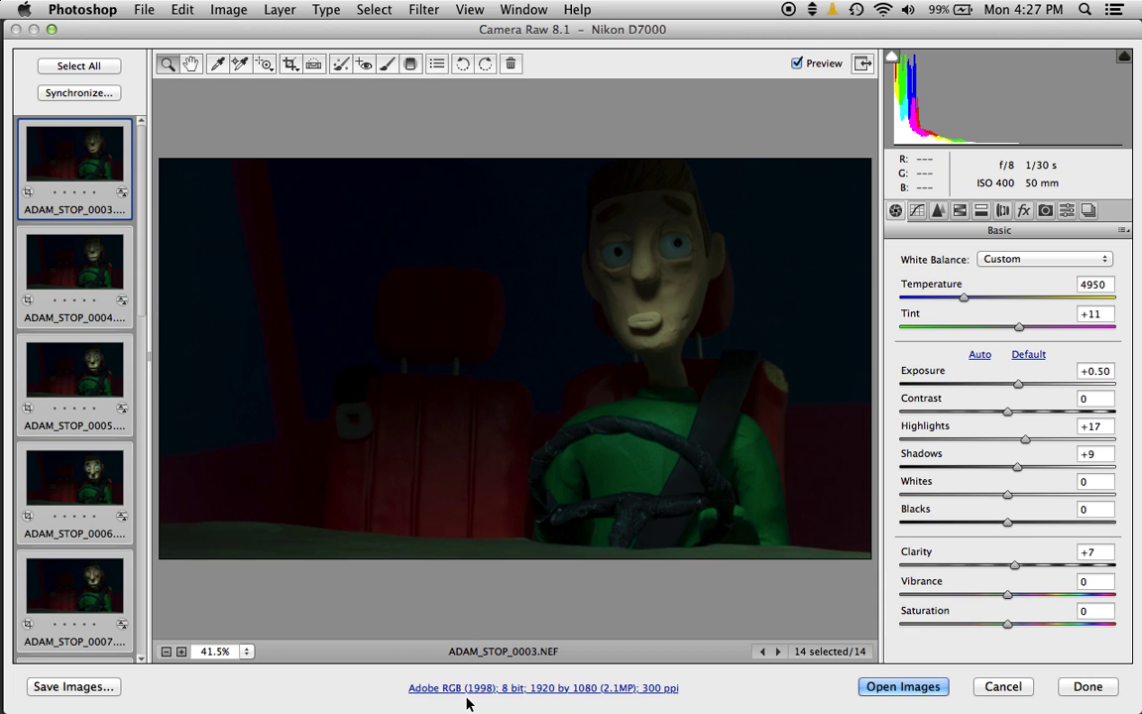
# Review the Camera Raw workflow size settings and JPEG save options without saving images, and return to Bridge
pyautogui.click(504, 692)
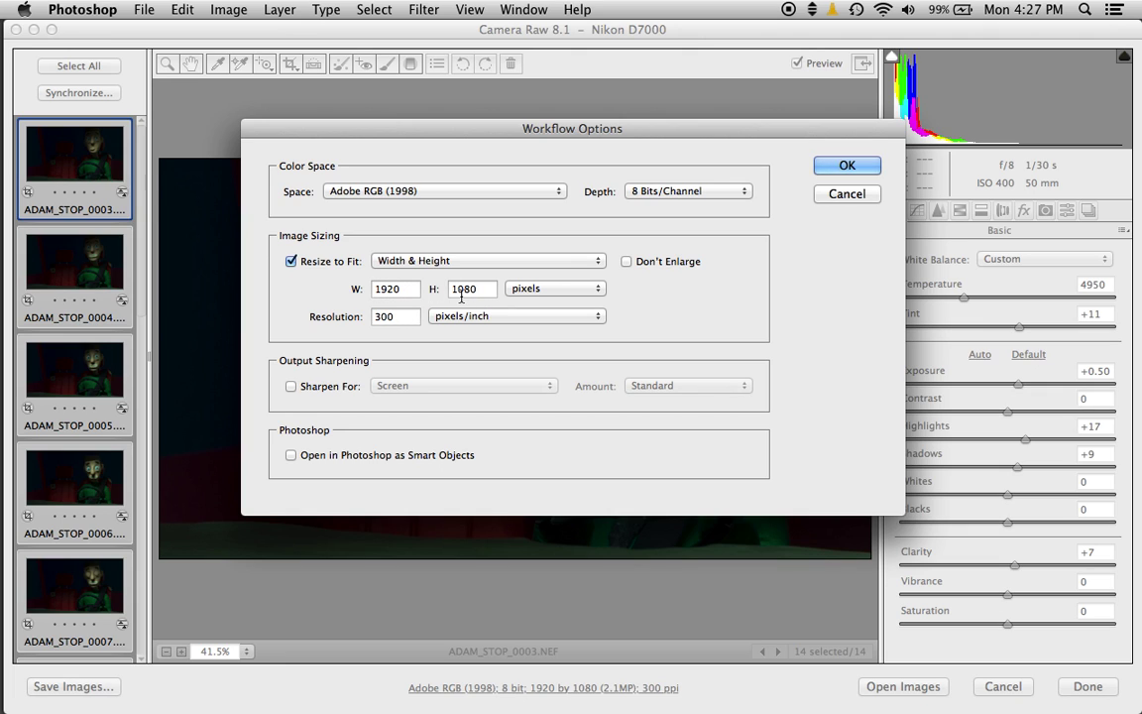
pyautogui.click(843, 166)
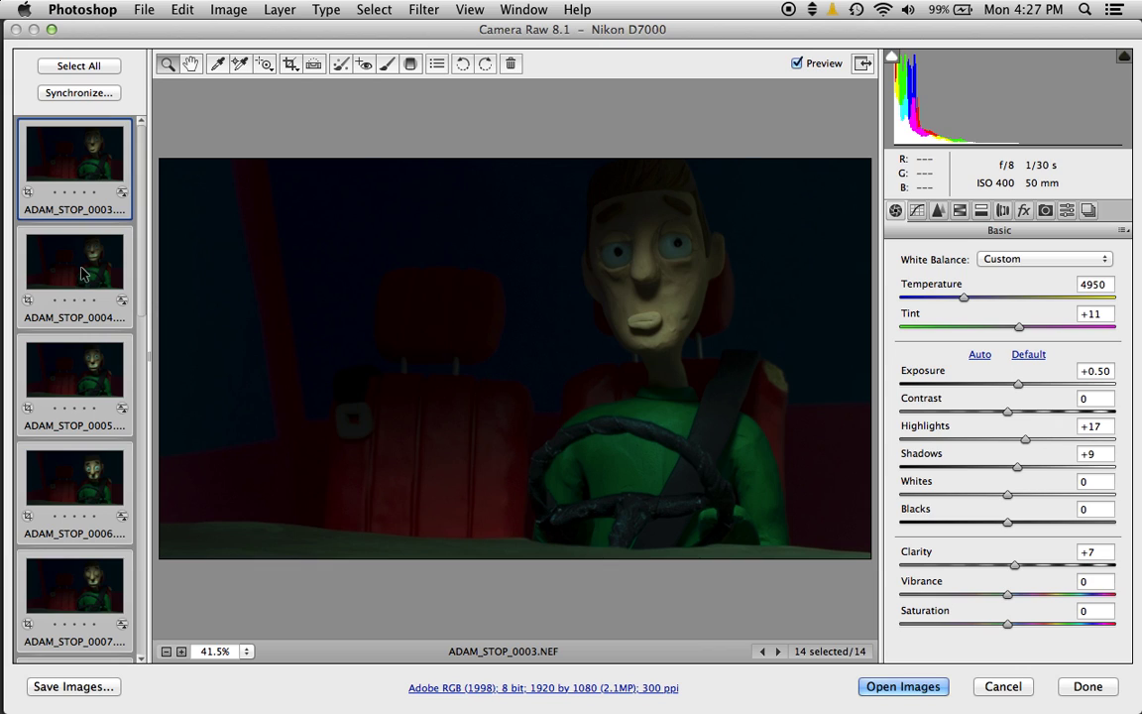
pyautogui.click(79, 686)
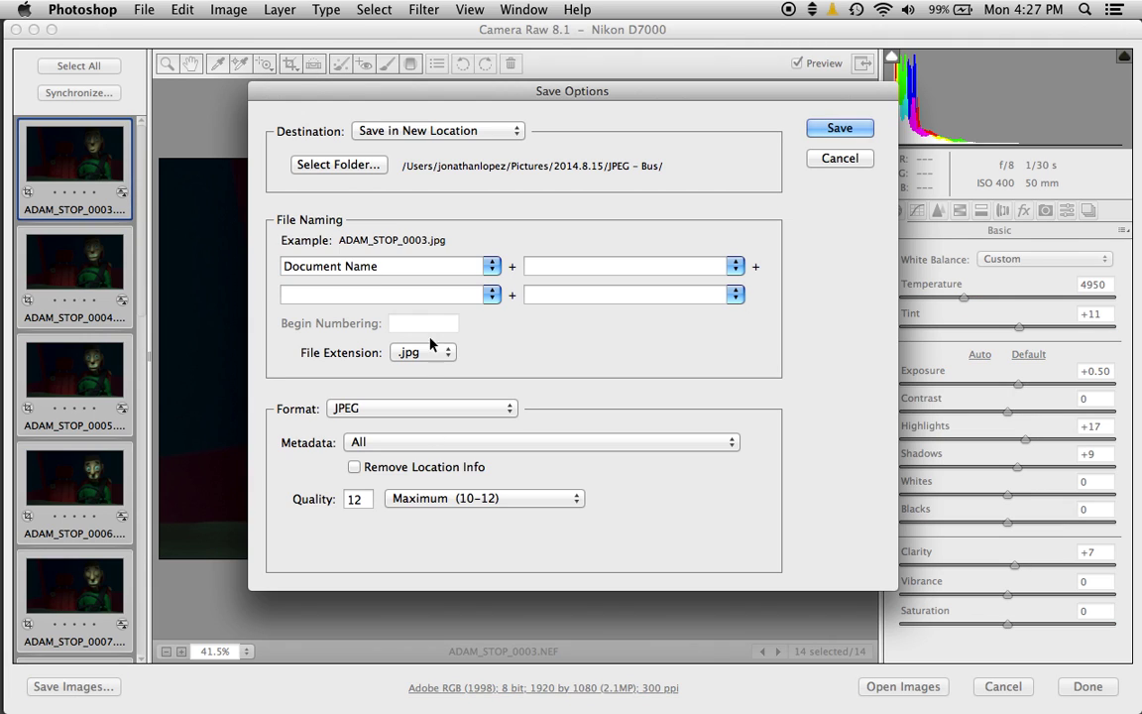
pyautogui.click(865, 160)
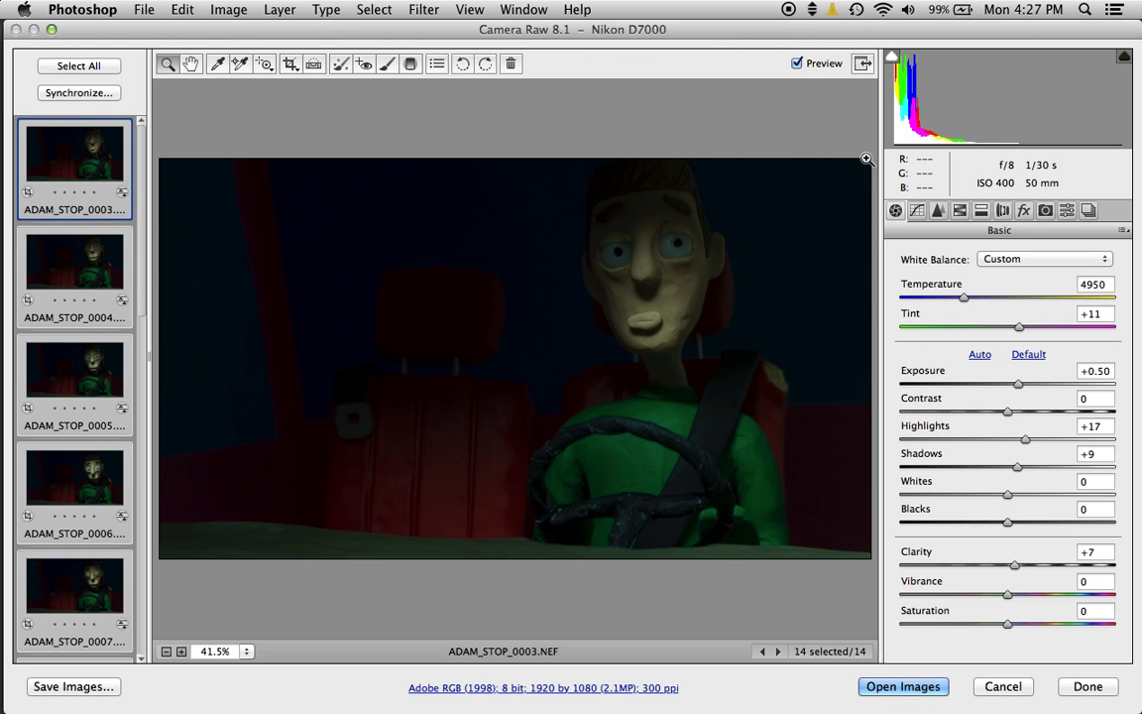
pyautogui.click(1083, 687)
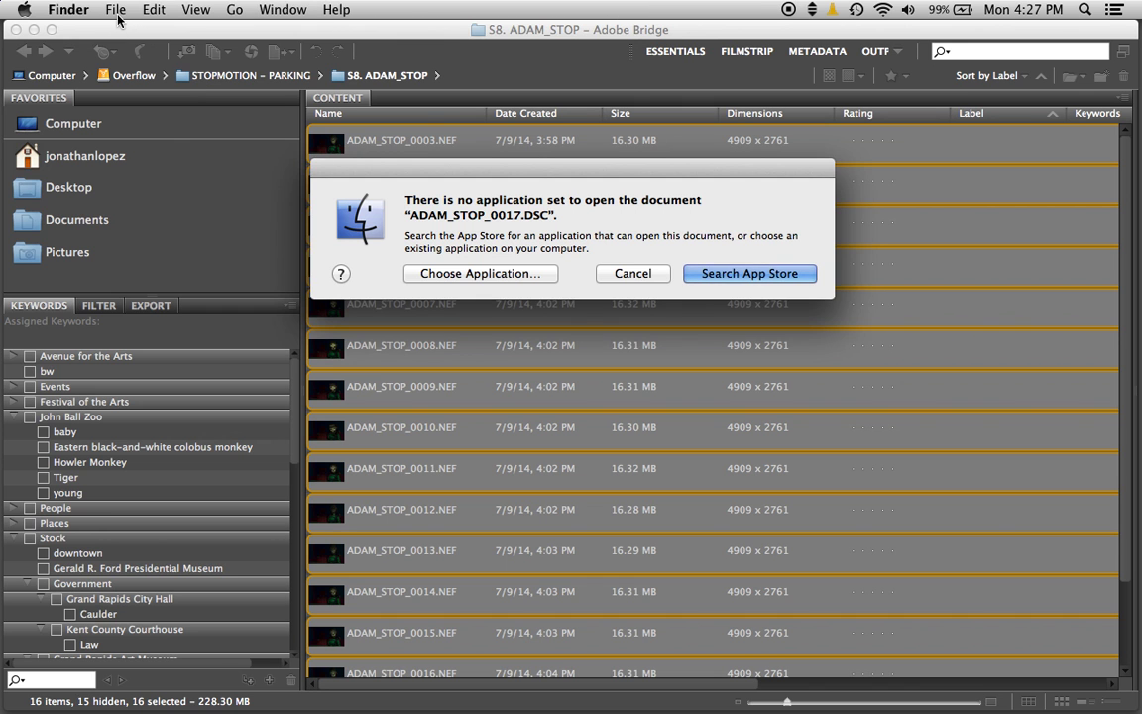
pyautogui.click(631, 276)
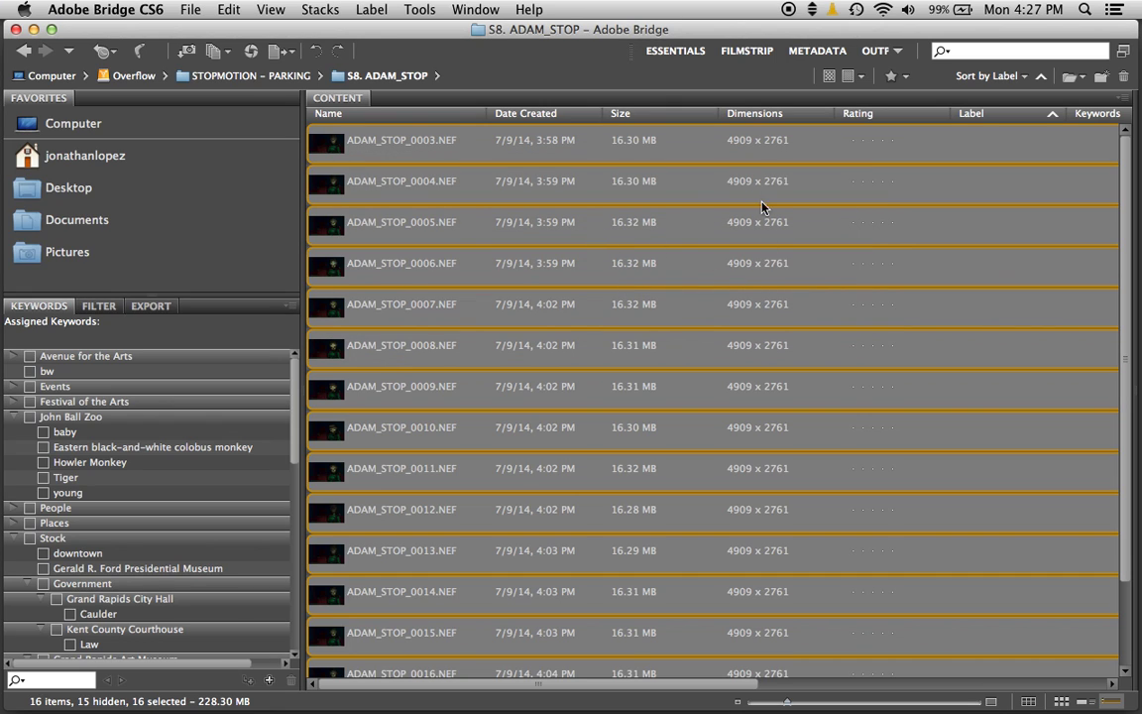
# Open the JPEG folder inside S8. ADAM_STOP and select all of its ADAM_FIN images
pyautogui.scroll(-3, 632, 271)
pyautogui.hscroll(5, 632, 271)
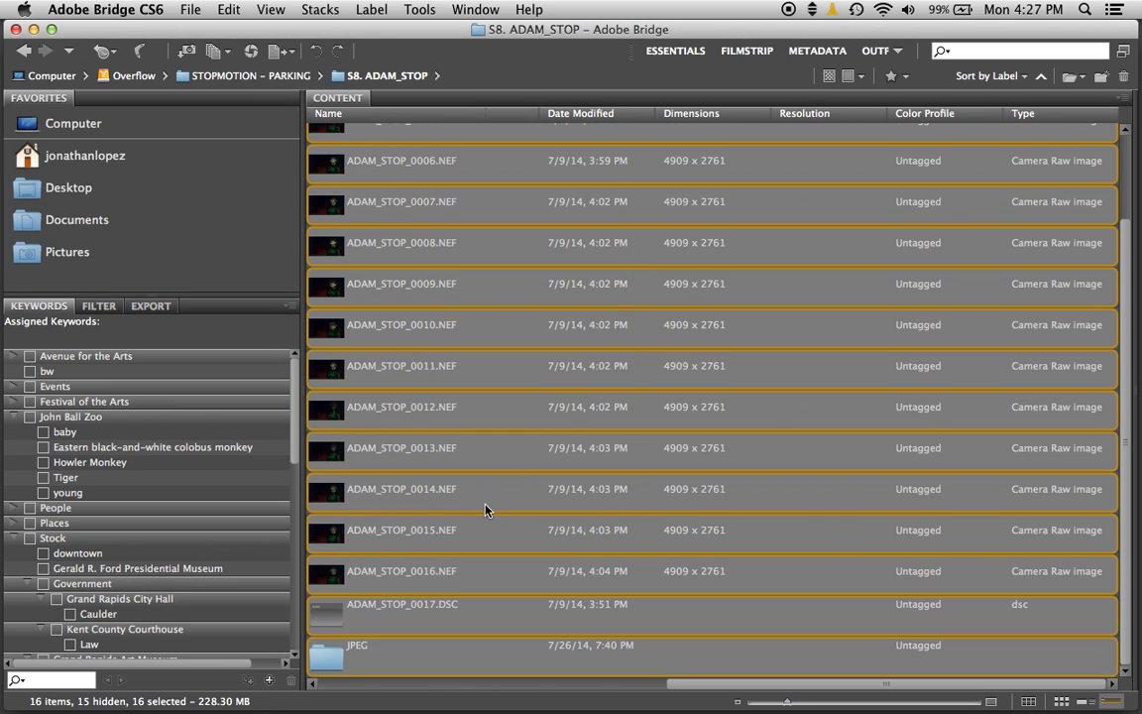
pyautogui.press('super+o')
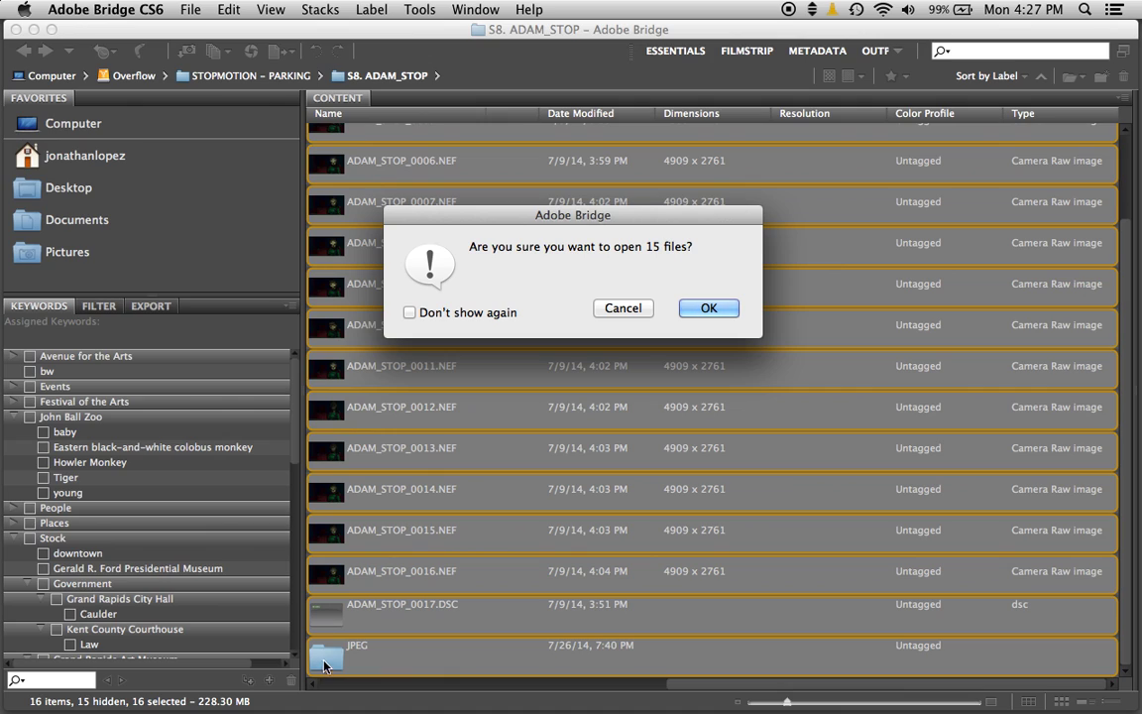
pyautogui.click(627, 305)
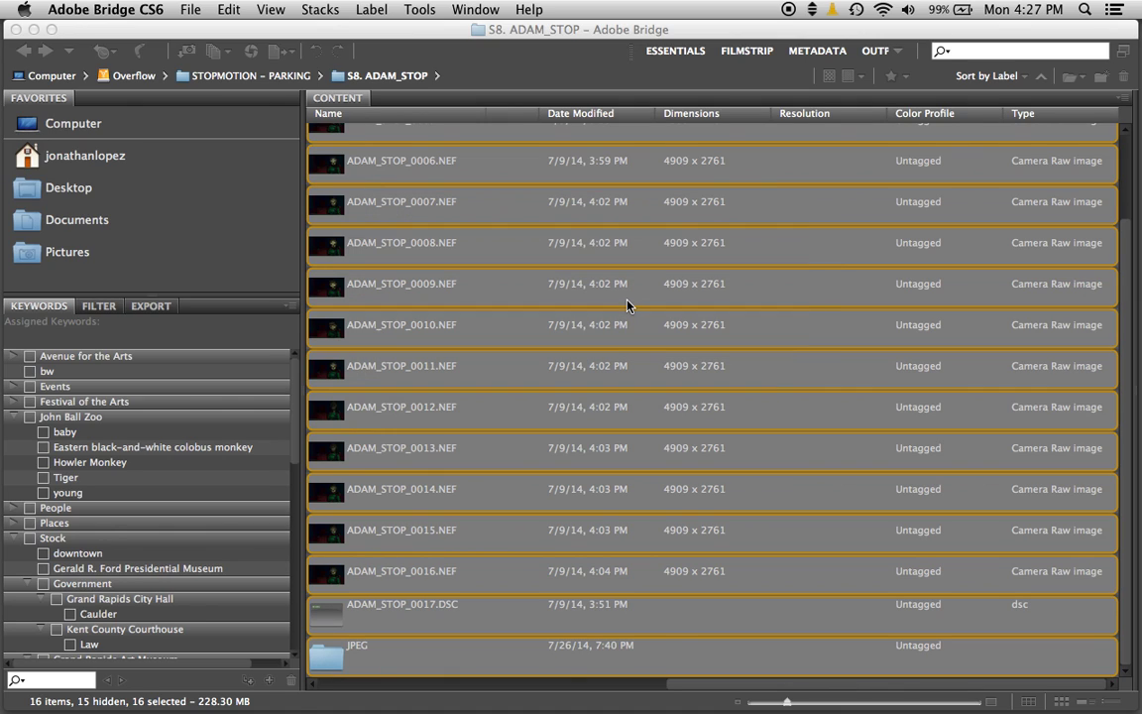
pyautogui.click(363, 671)
pyautogui.doubleClick(320, 660)
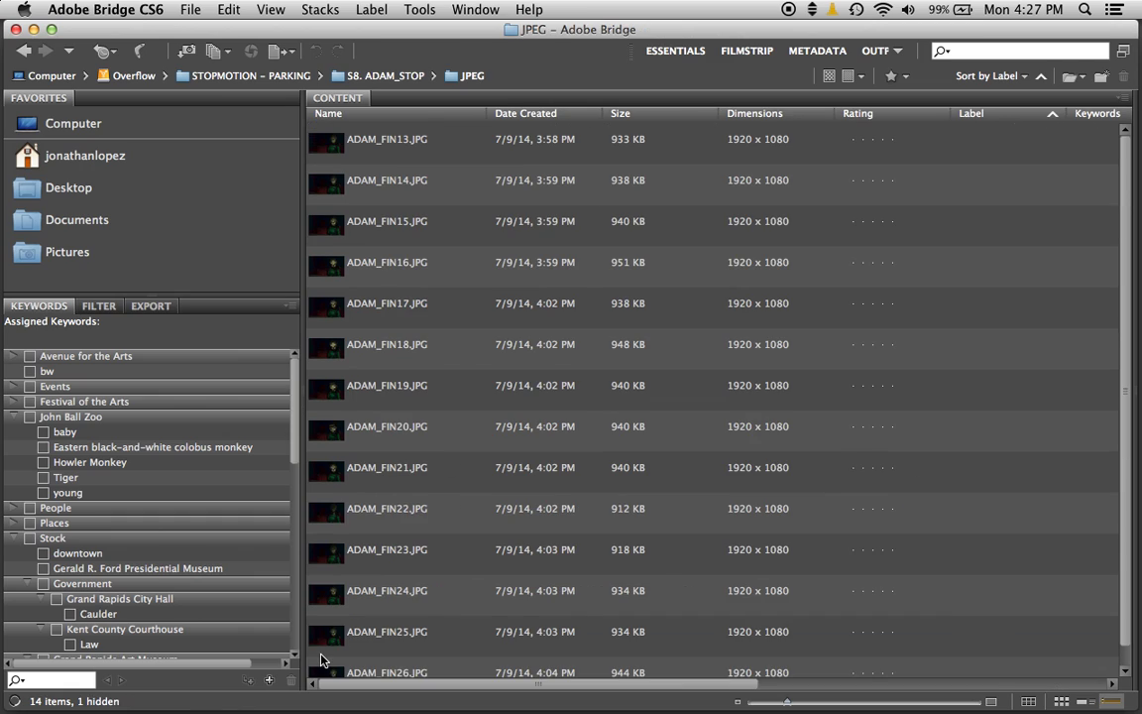
pyautogui.click(460, 444)
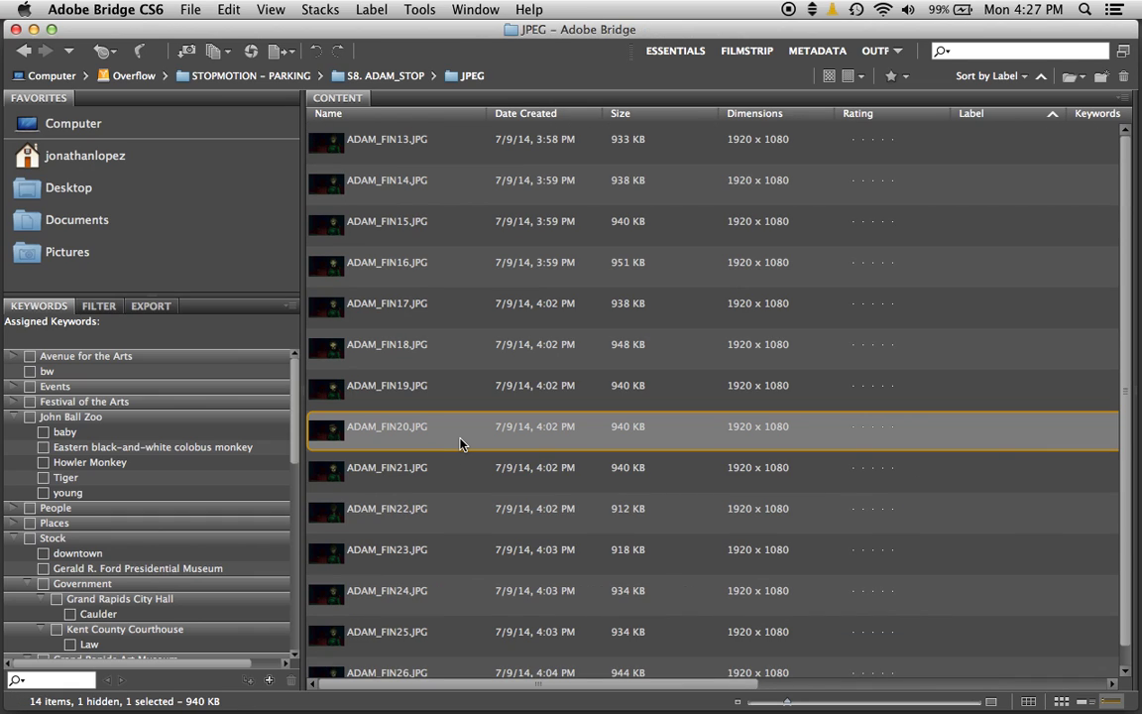
pyautogui.press('cmd+a')
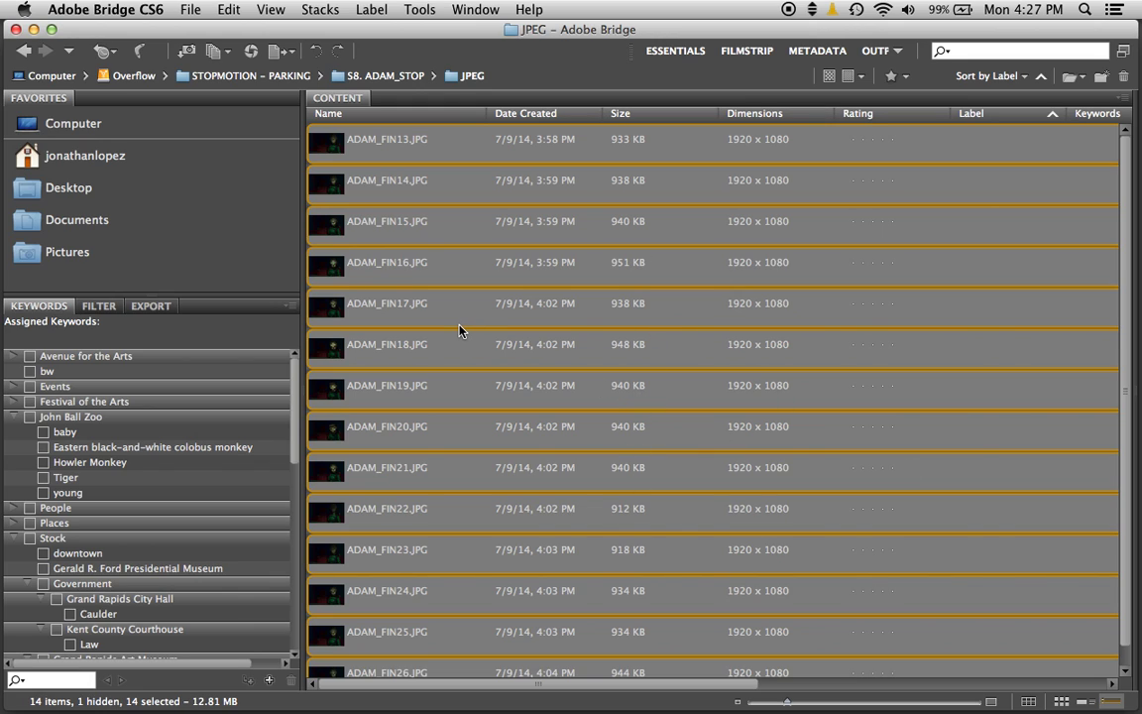
# Add the selected ADAM_FIN images from Bridge to the end of the Parking Garage Animation timeline in Final Cut Pro, without replacing a clip
pyautogui.press('super+Tab')
pyautogui.press('super+Tab')
pyautogui.press('super+Tab')
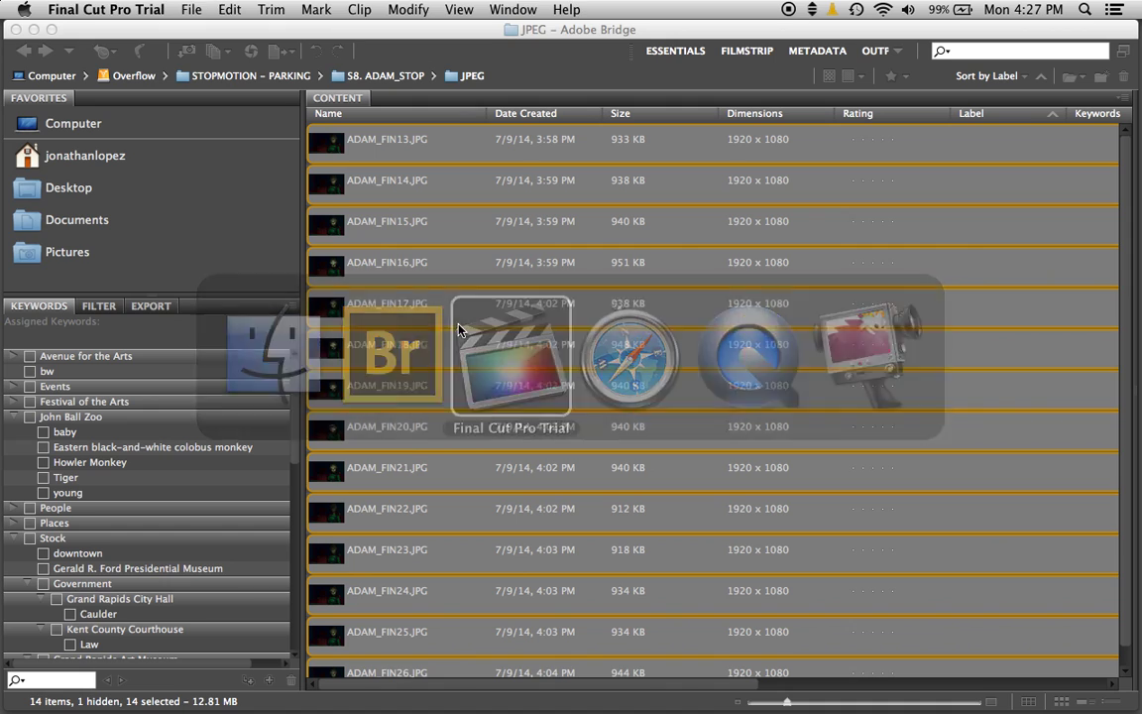
pyautogui.click(24, 536)
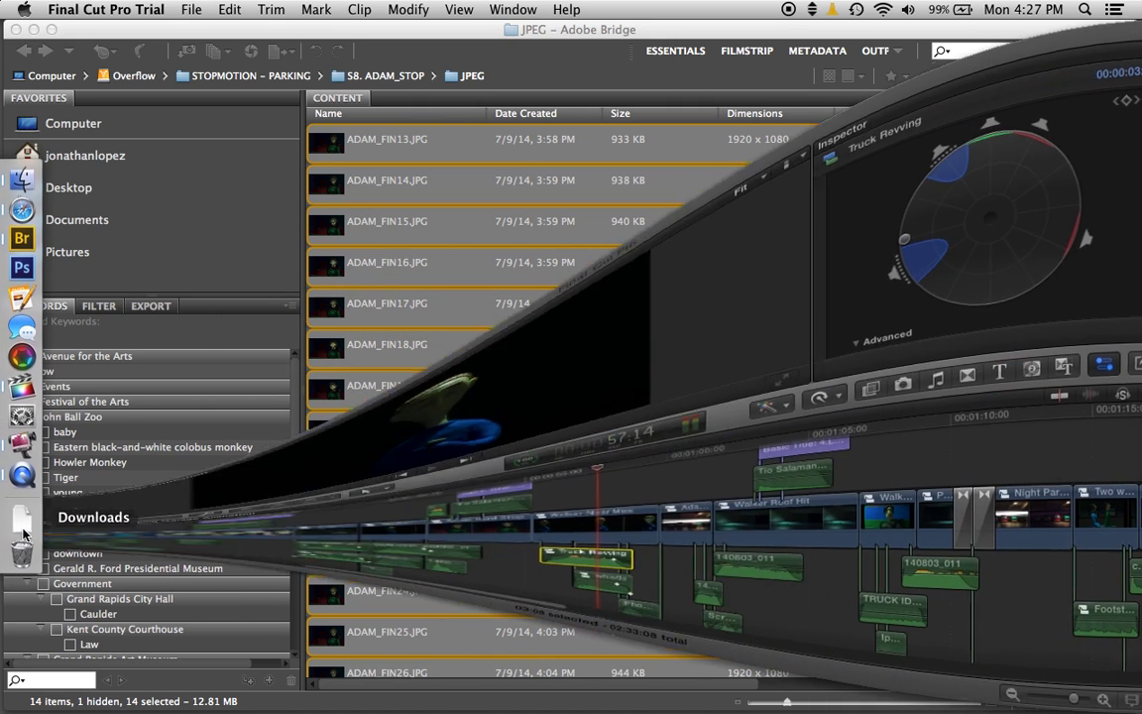
pyautogui.hscroll(5, 587, 524)
pyautogui.hscroll(5, 586, 522)
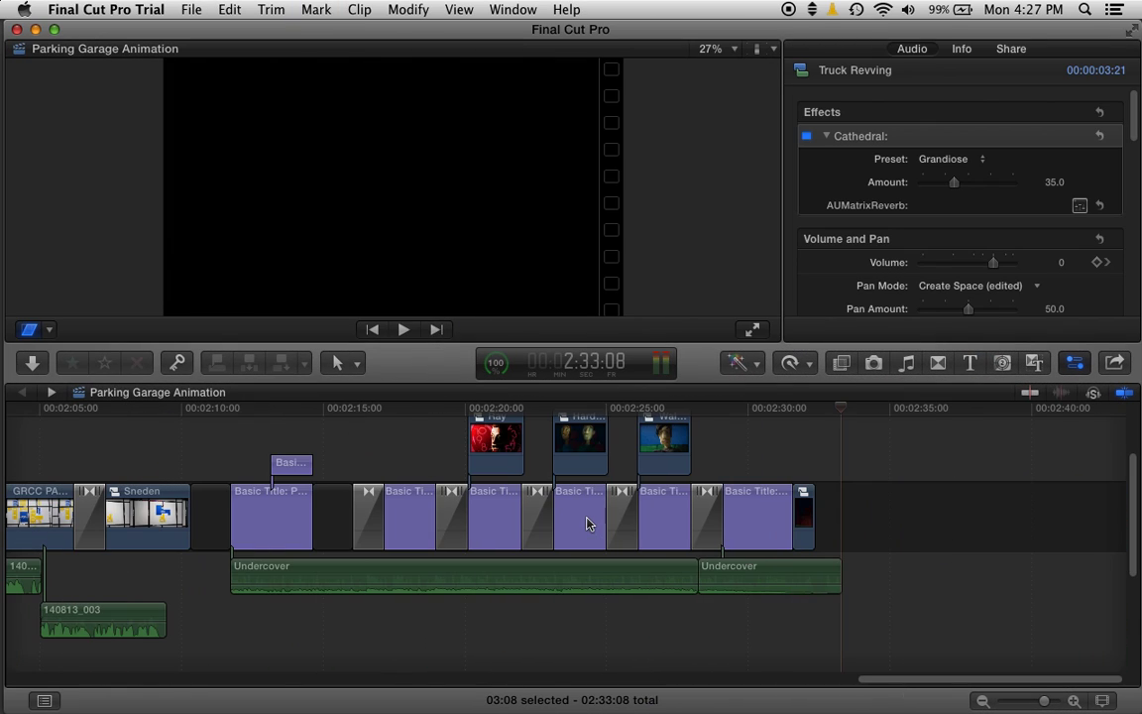
pyautogui.press('super+Tab')
pyautogui.press('super+Tab')
pyautogui.press('super+Tab')
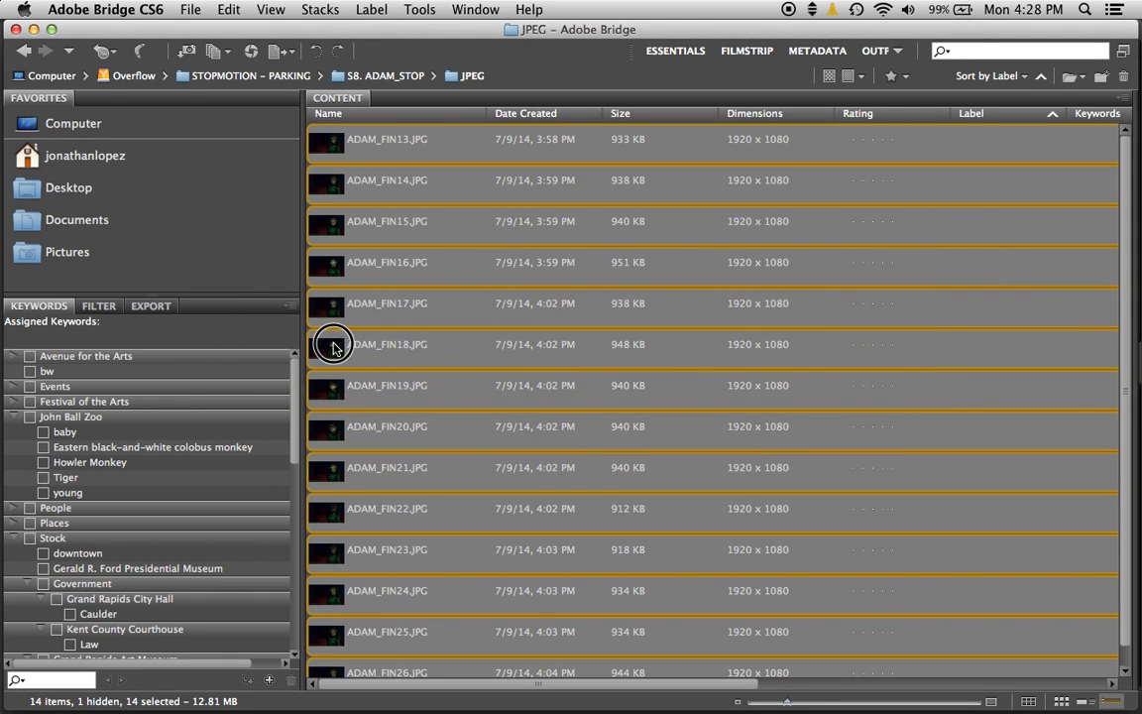
pyautogui.moveTo(327, 344); pyautogui.dragTo(886, 537)
pyautogui.press('super+Tab')
pyautogui.press('super+Tab')
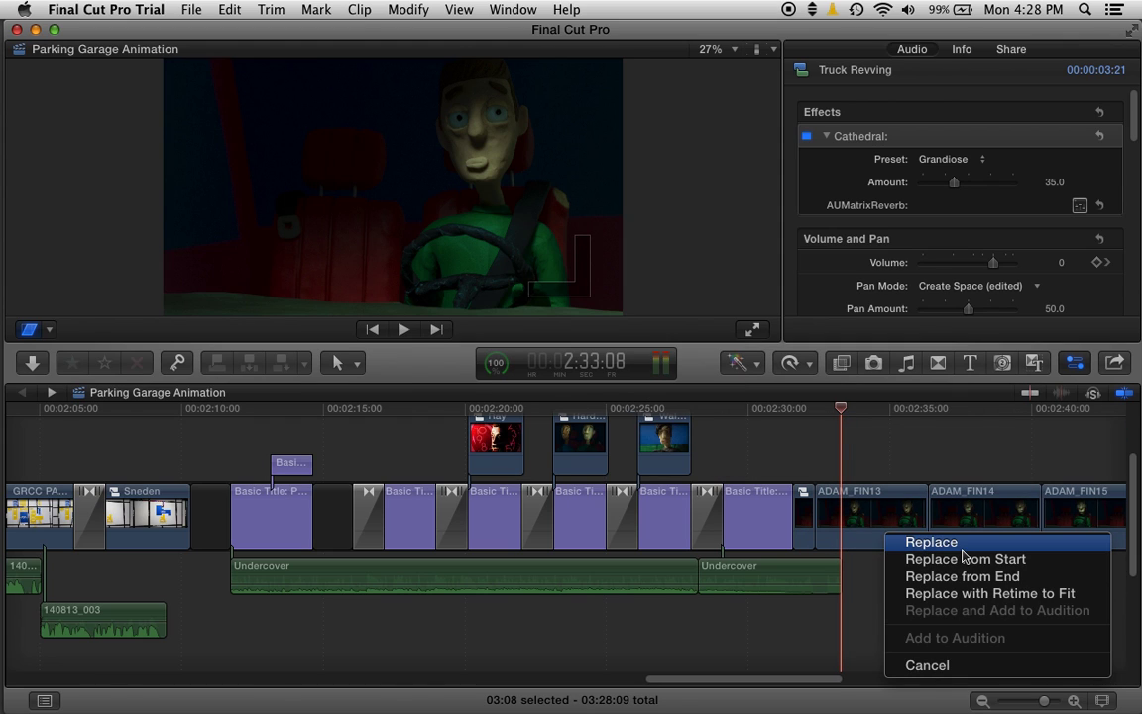
pyautogui.click(928, 666)
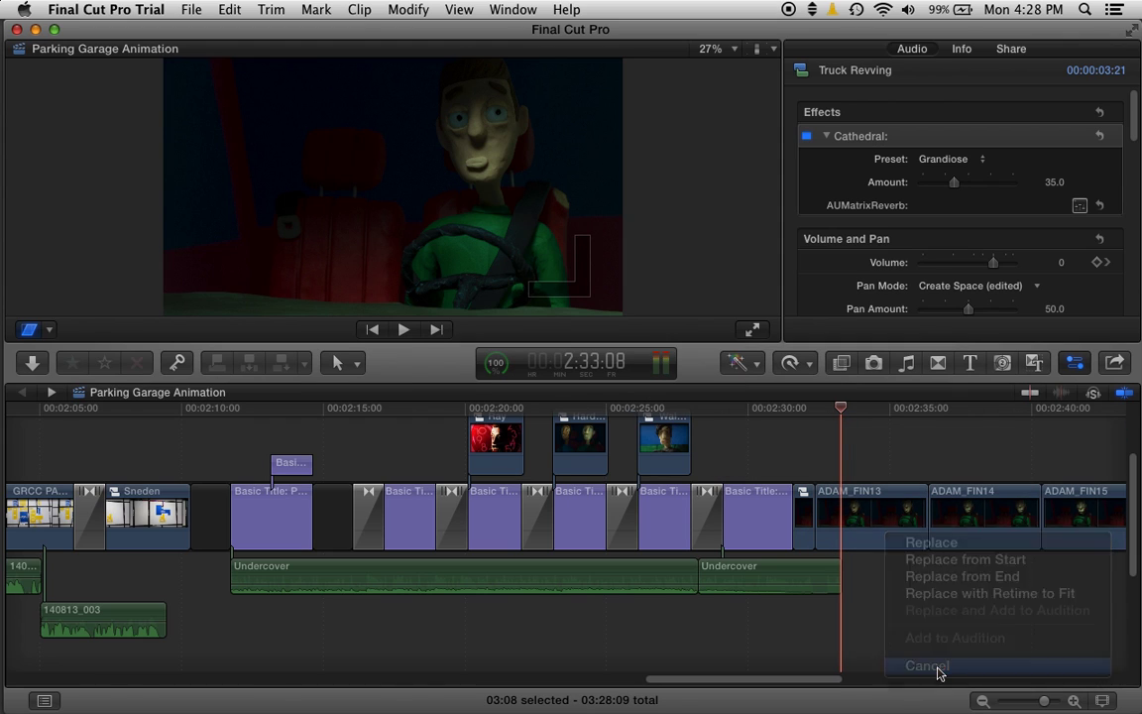
# Combine the images ADAM_FIN13 through ADAM_FIN26 at the end of the timeline into one compound clip
pyautogui.click(837, 524)
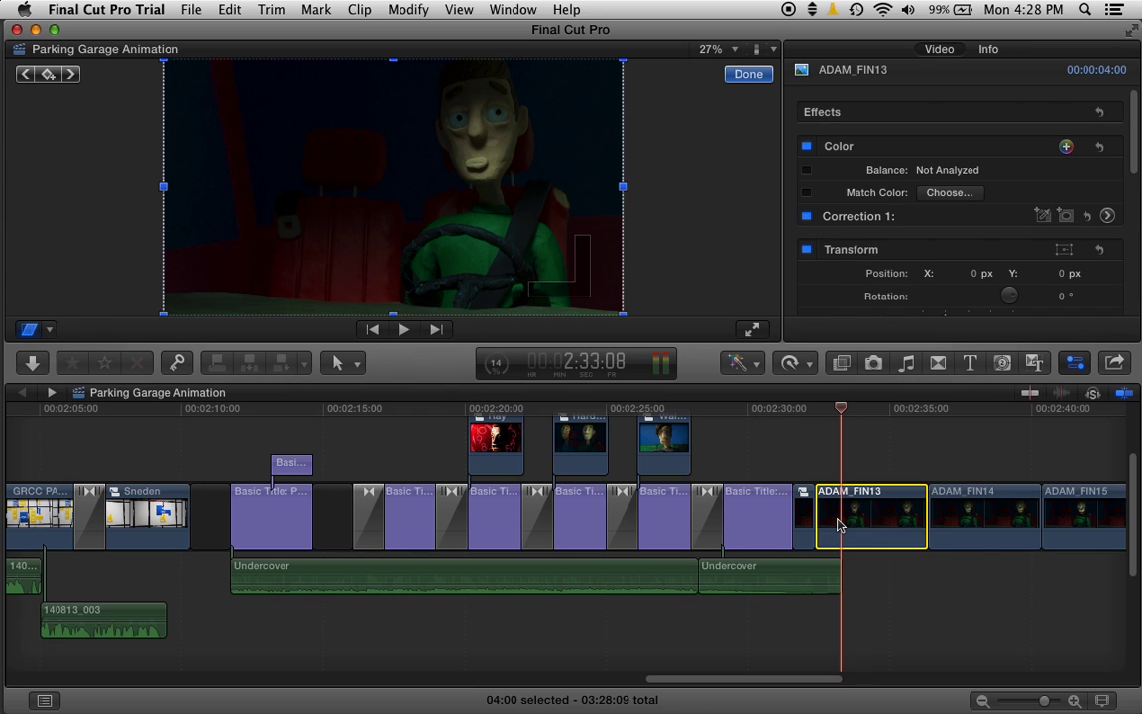
pyautogui.hscroll(10, 837, 525)
pyautogui.hscroll(-5, 836, 524)
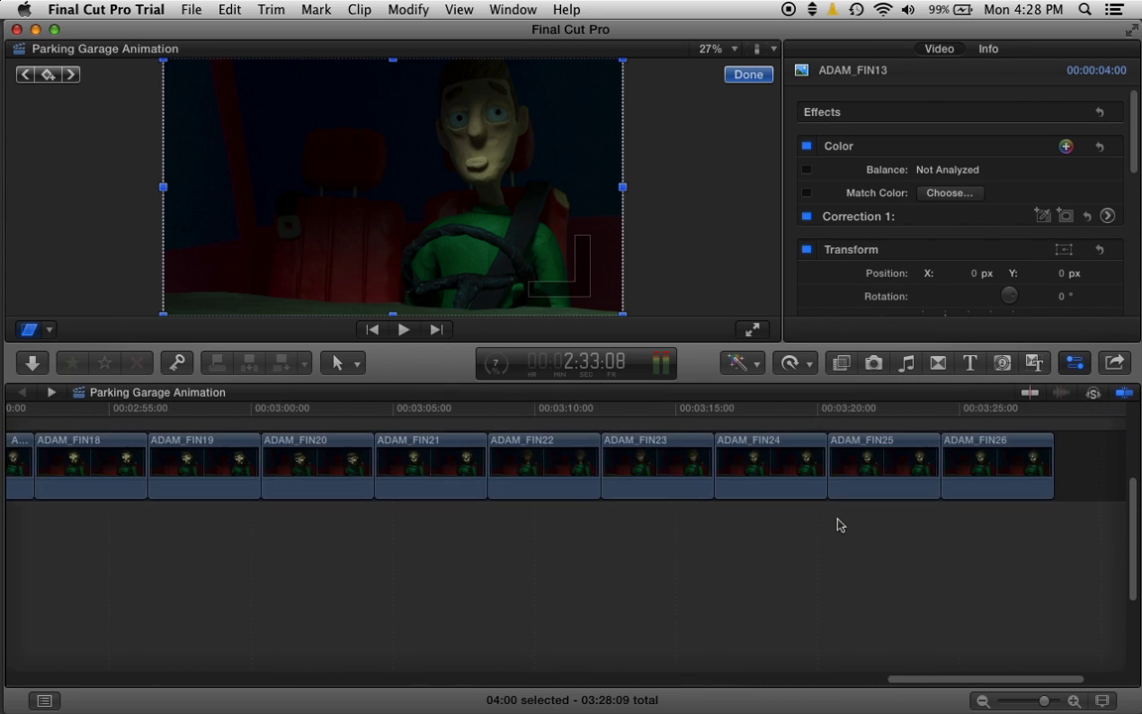
pyautogui.keyDown('shift'); pyautogui.click(918, 504); pyautogui.keyUp('shift')
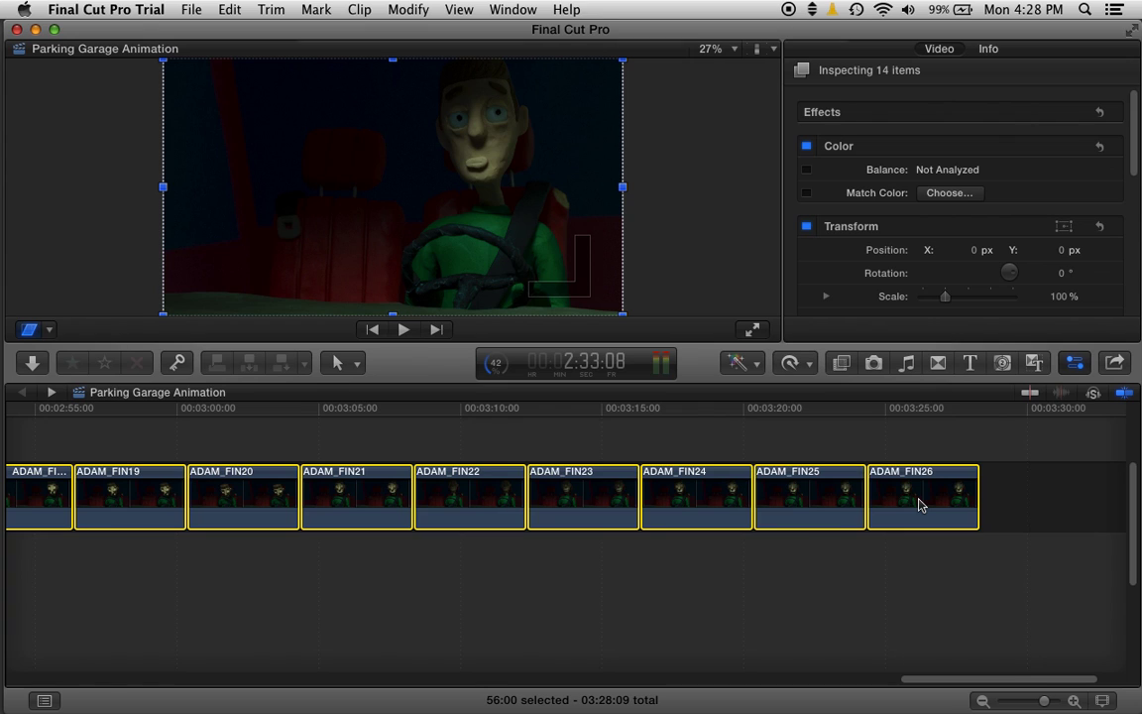
pyautogui.hotkey('alt', 'g')
pyautogui.press('Return')
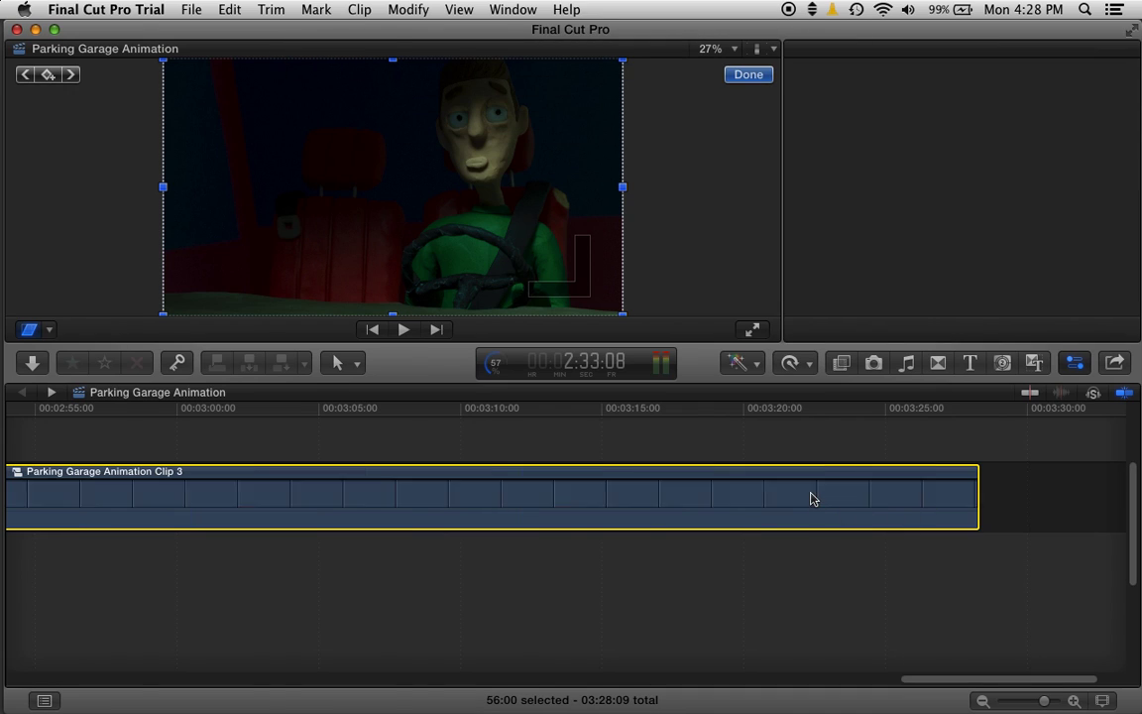
# Set every ADAM_FIN image inside the new compound clip to a duration of one frame and return to the project timeline
pyautogui.doubleClick(765, 499)
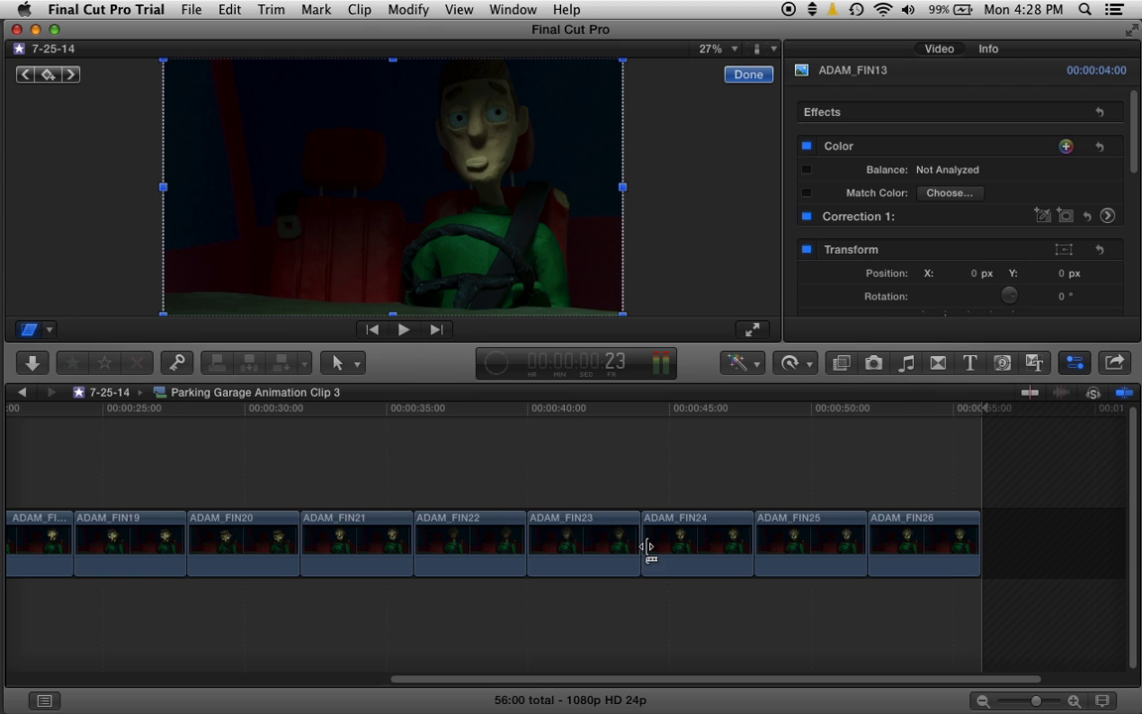
pyautogui.click(938, 571)
pyautogui.press('super+a')
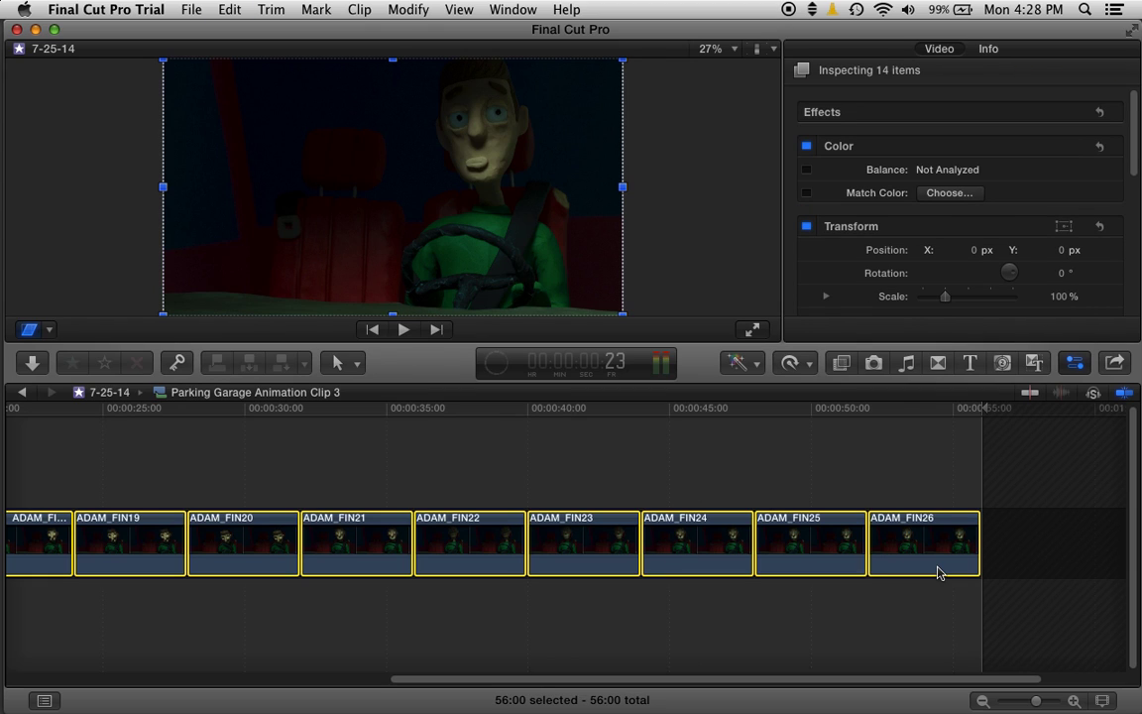
pyautogui.hotkey('ctrl', 'd')
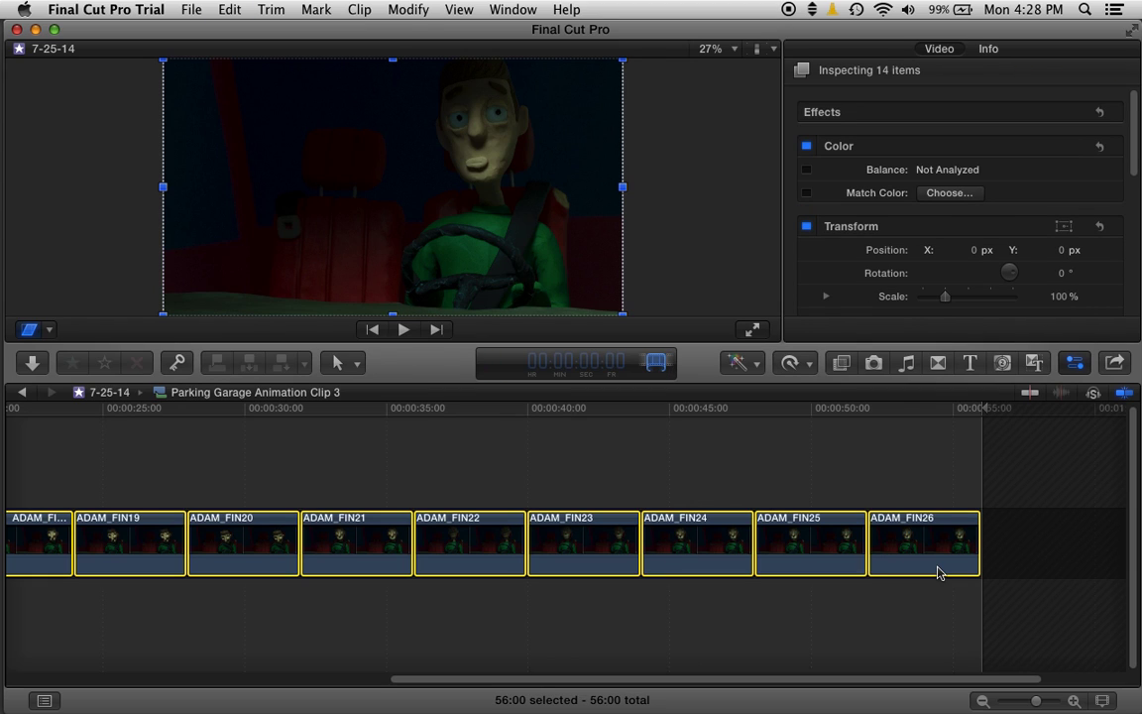
pyautogui.press('Return')
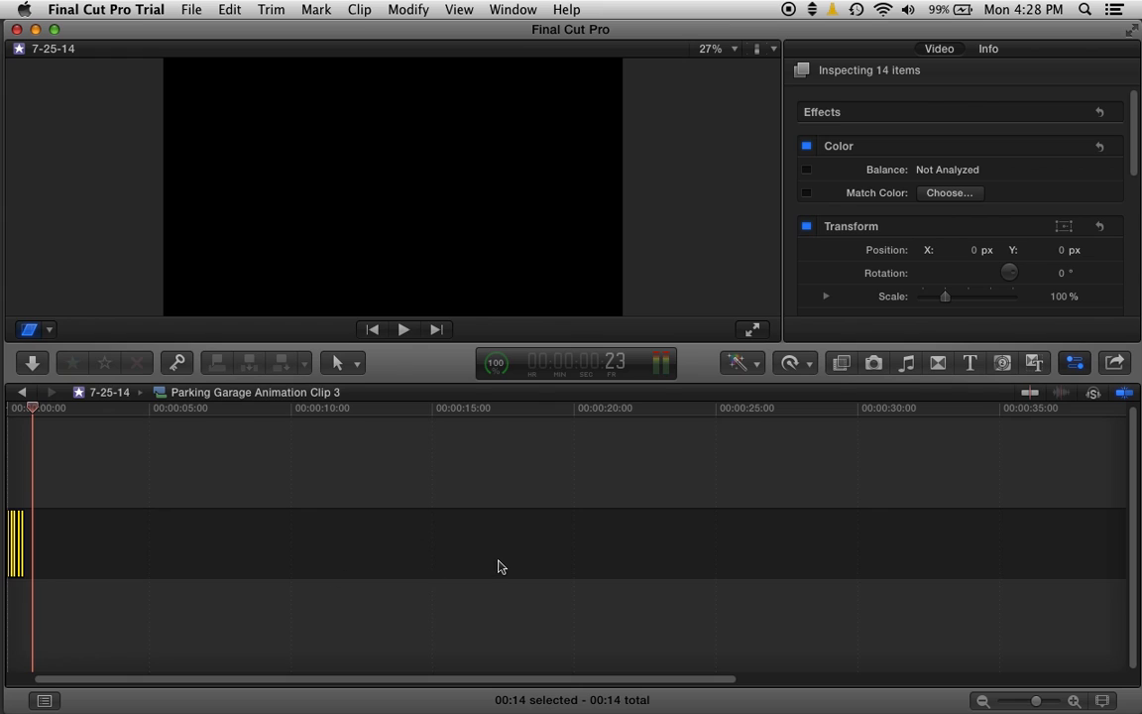
pyautogui.hscroll(-3, 500, 566)
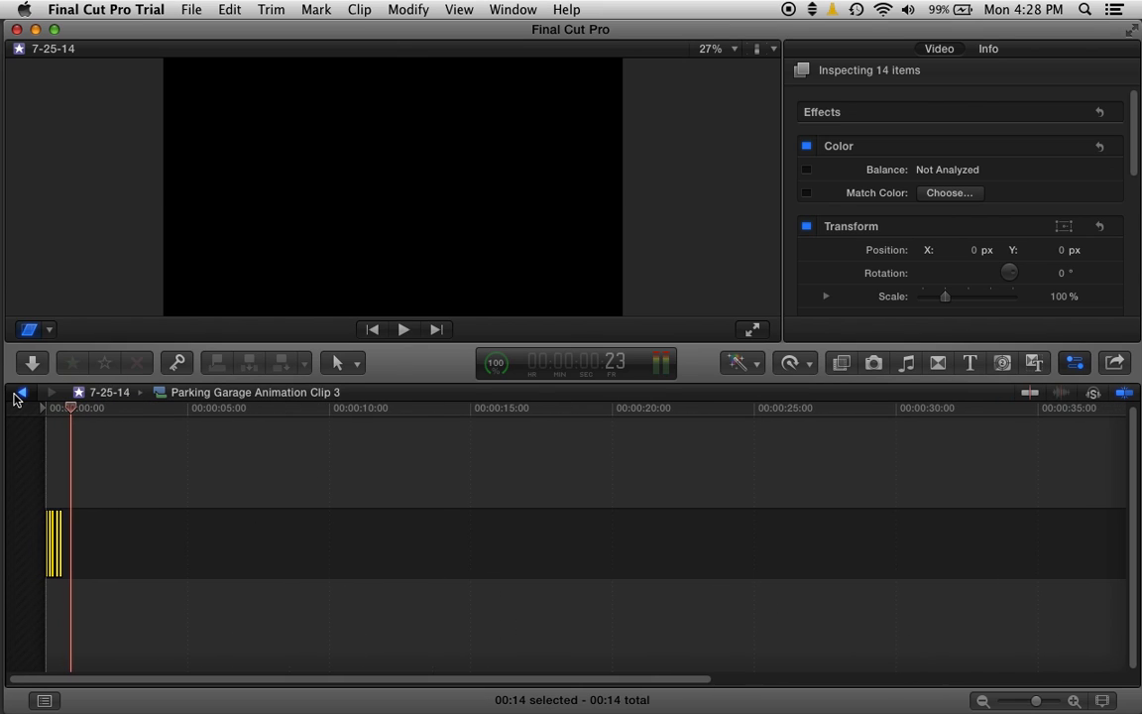
pyautogui.click(18, 393)
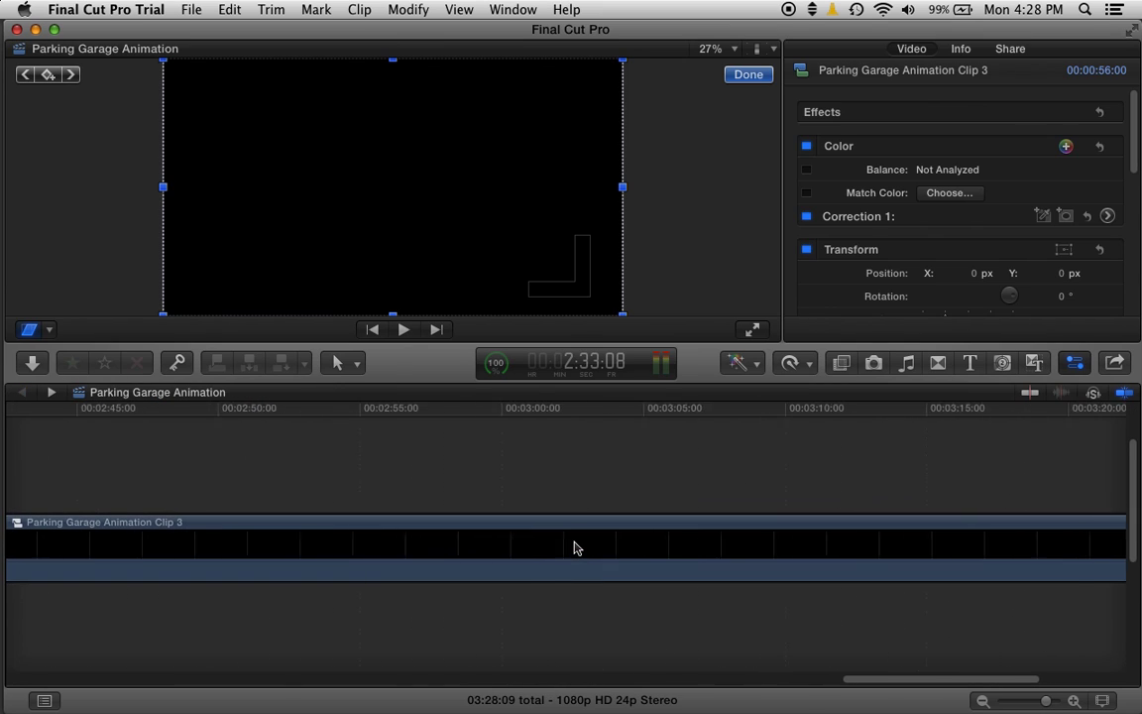
# Cut Parking Garage Animation Clip 3 at 2:32:22, where its images end, and delete the black remainder
pyautogui.hscroll(-10, 573, 548)
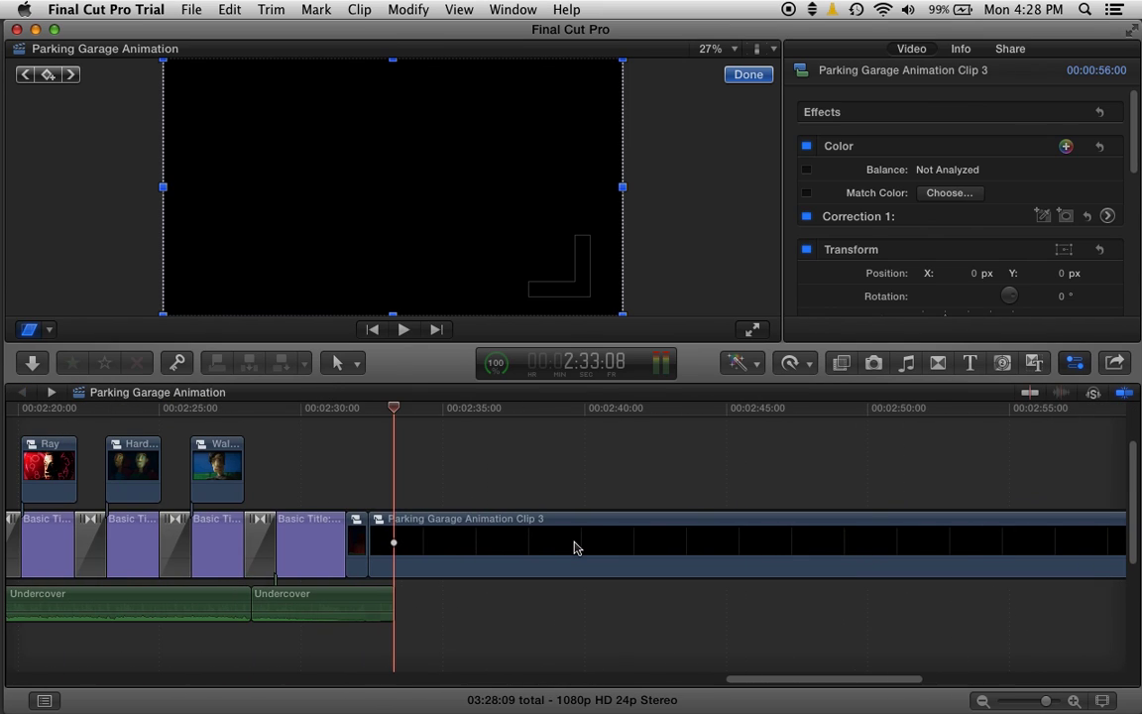
pyautogui.click(1078, 703)
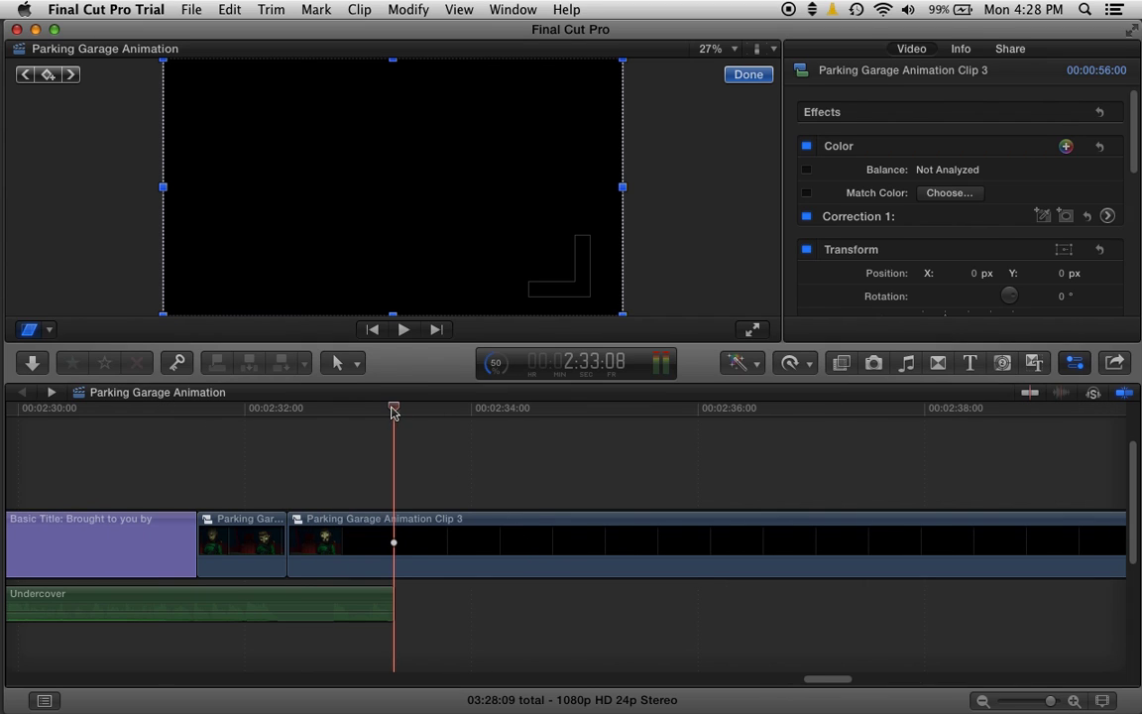
pyautogui.moveTo(392, 410); pyautogui.dragTo(350, 407)
pyautogui.press('super+b')
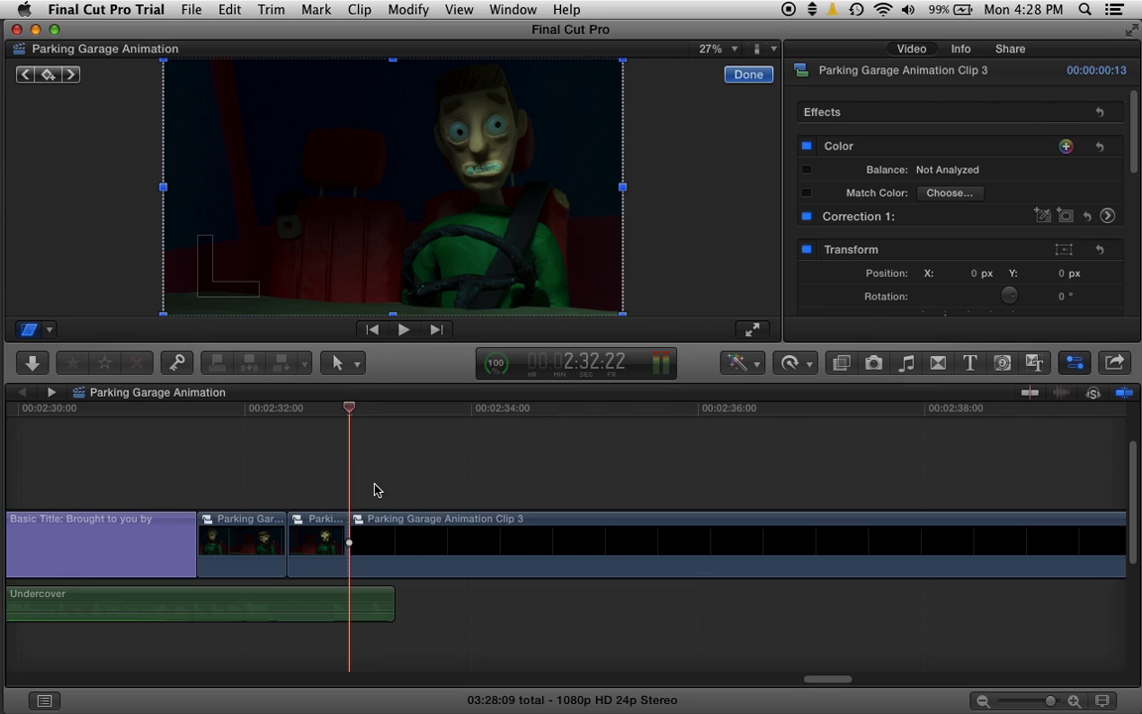
pyautogui.click(449, 571)
pyautogui.press('Delete')
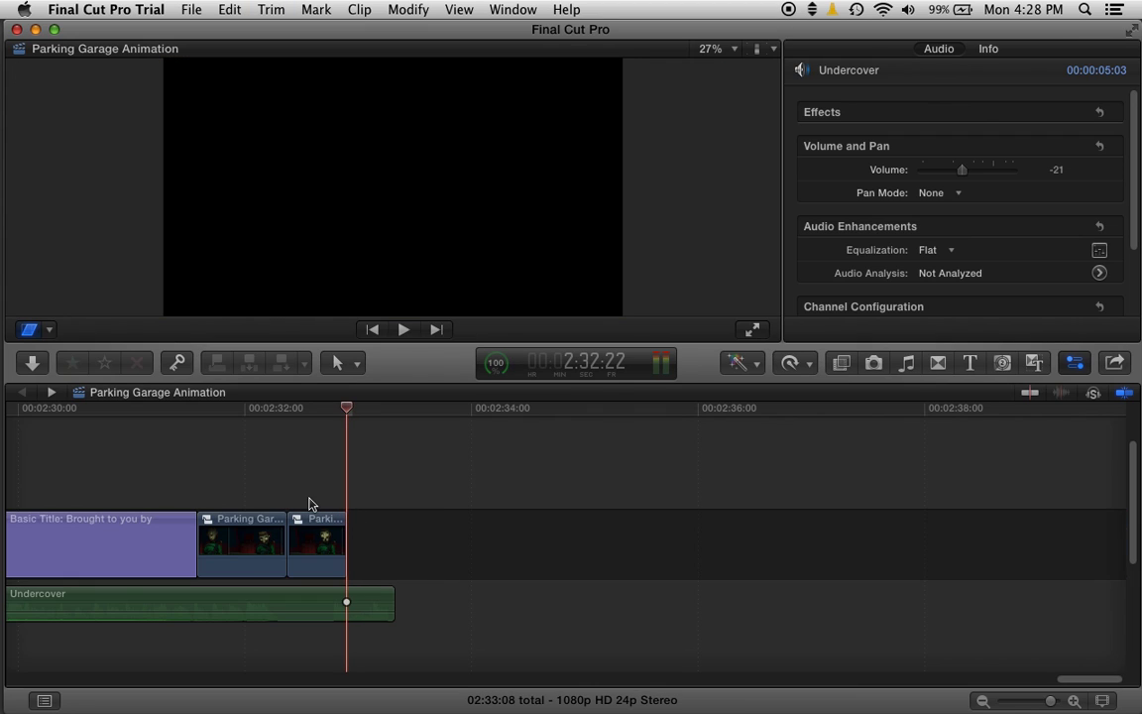
# Trim the end of the last compound clip shorter and inspect the excluded frames inside it
pyautogui.click(299, 563)
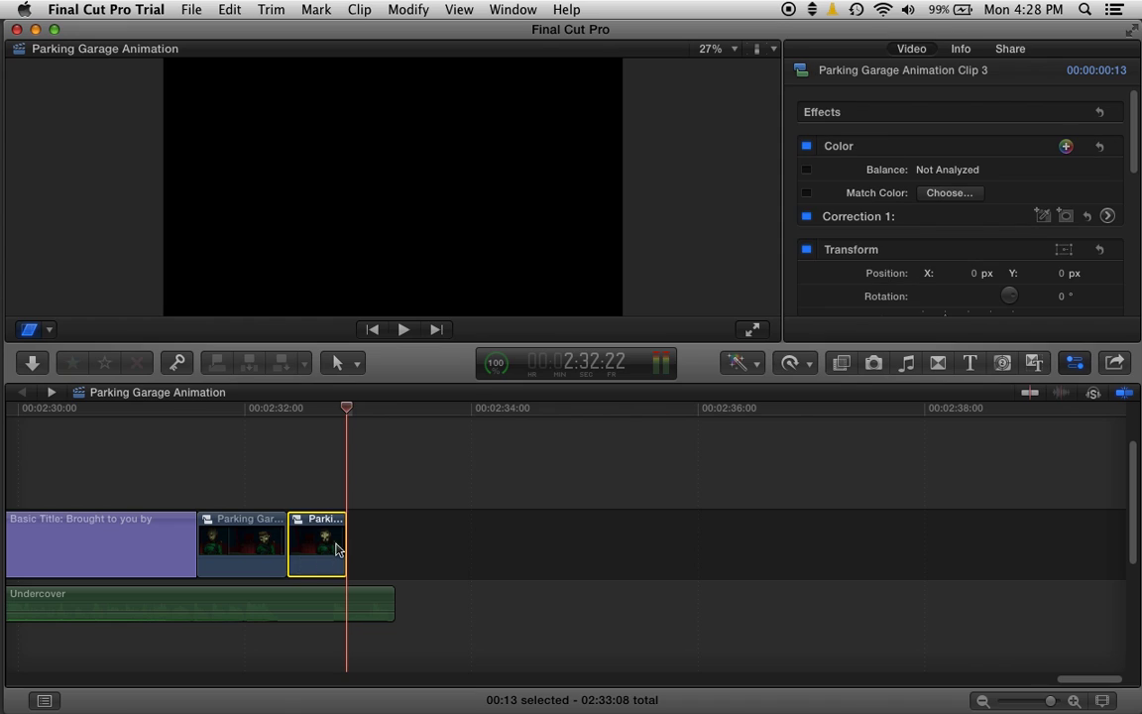
pyautogui.moveTo(343, 541); pyautogui.dragTo(311, 543)
pyautogui.doubleClick(302, 542)
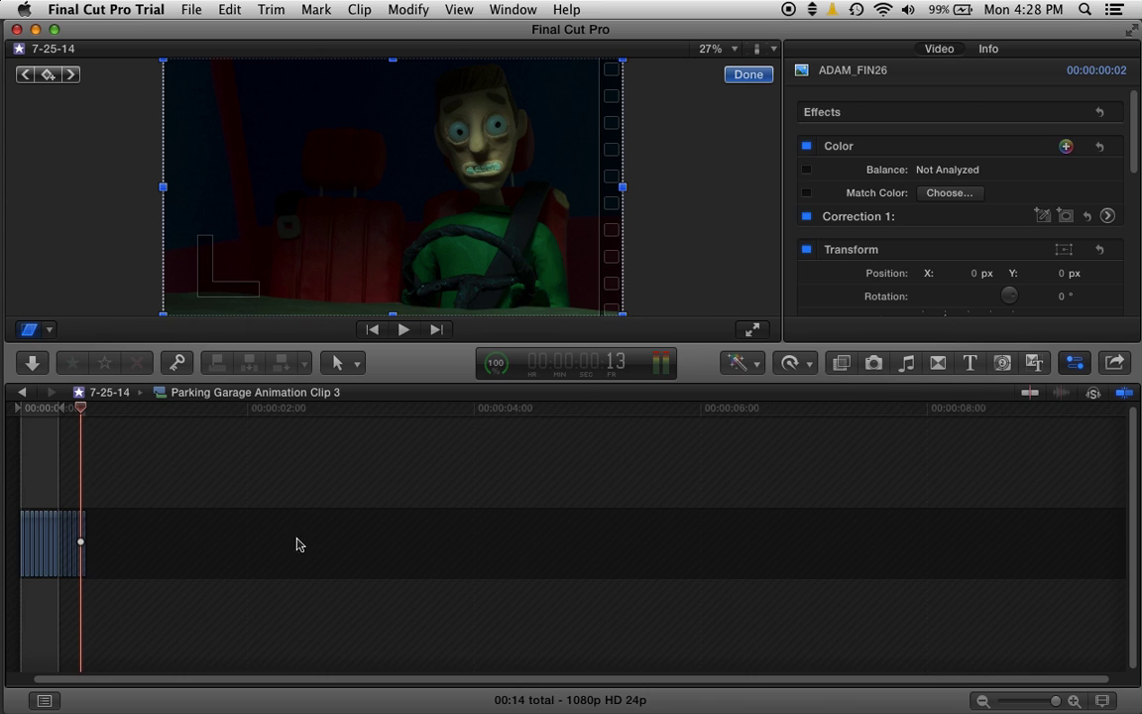
pyautogui.moveTo(83, 416)
pyautogui.mouseDown()
pyautogui.moveTo(54, 415)
pyautogui.moveTo(84, 413)
pyautogui.moveTo(58, 418)
pyautogui.moveTo(85, 426)
pyautogui.moveTo(52, 426)
pyautogui.moveTo(88, 433)
pyautogui.moveTo(35, 421)
pyautogui.moveTo(82, 439)
pyautogui.mouseUp()
pyautogui.hotkey('shift', 't')
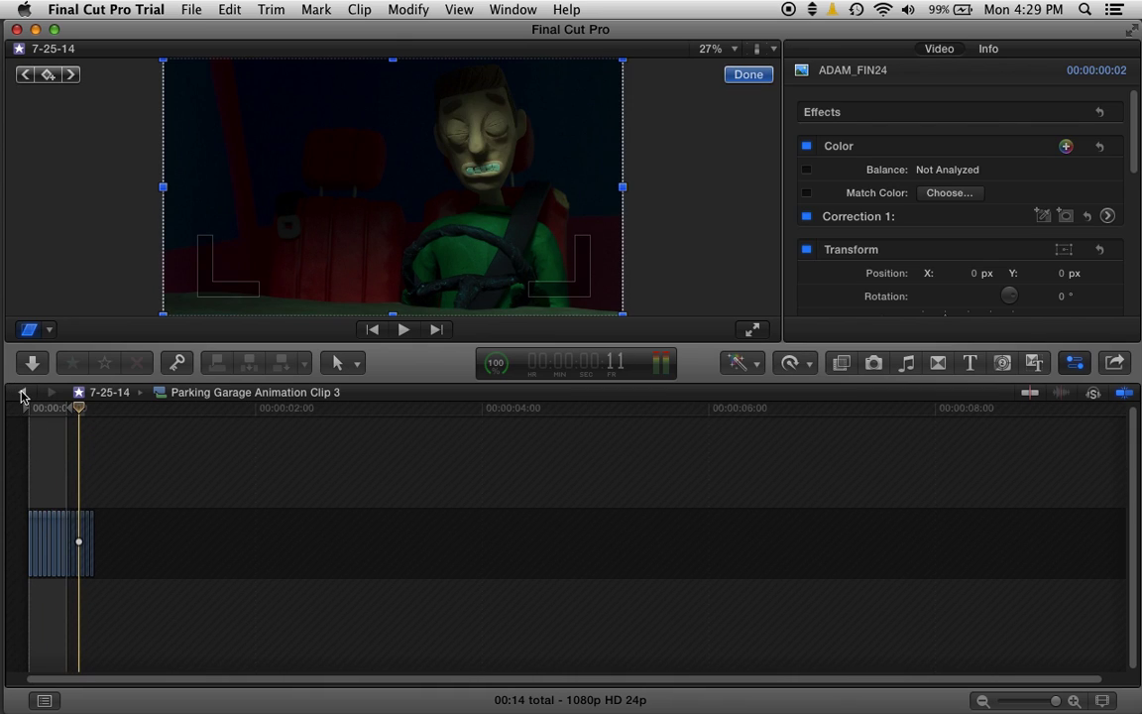
pyautogui.moveTo(81, 411)
pyautogui.mouseDown()
pyautogui.moveTo(57, 409)
pyautogui.moveTo(67, 412)
pyautogui.mouseUp()
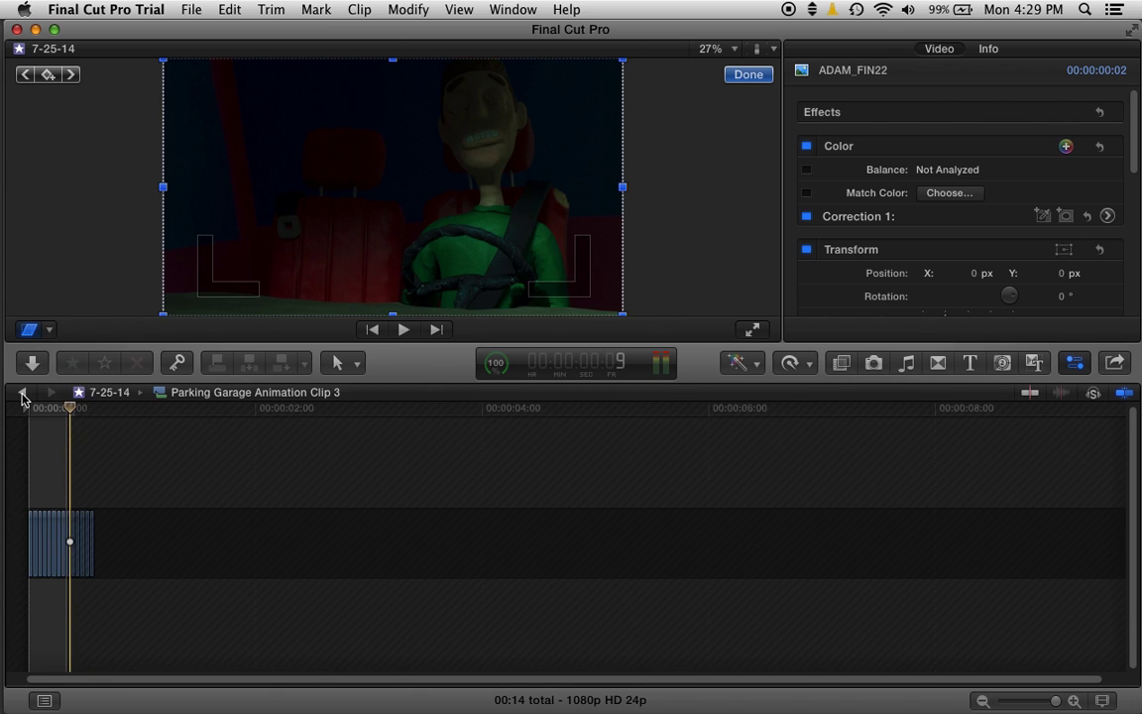
# Extend the shortened compound clip back to 13 frames and delete both compound clips at the end of the project timeline
pyautogui.click(23, 394)
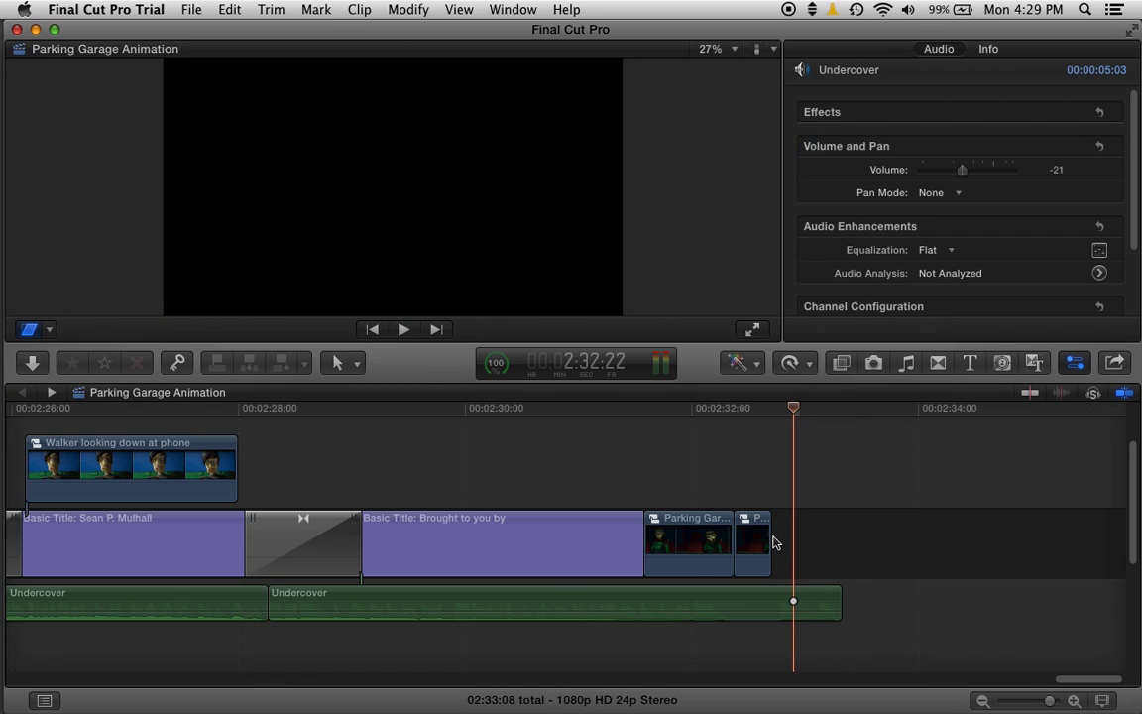
pyautogui.moveTo(769, 541); pyautogui.dragTo(816, 543)
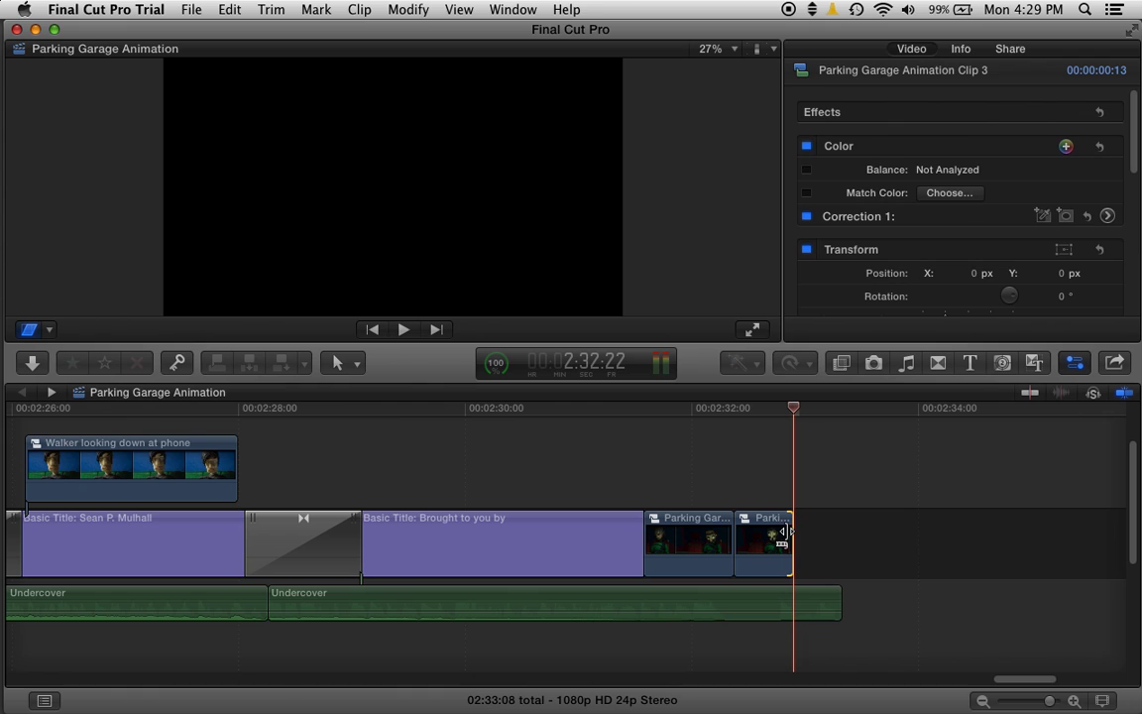
pyautogui.click(746, 548)
pyautogui.keyDown('super'); pyautogui.click(679, 538); pyautogui.keyUp('super')
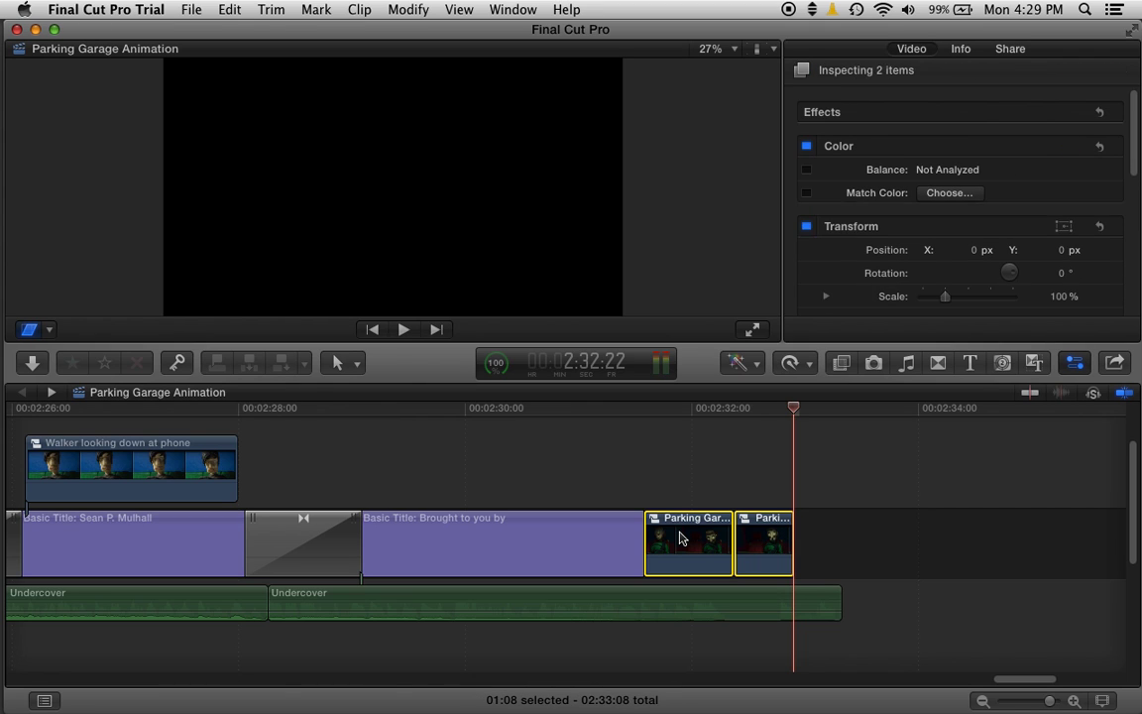
pyautogui.press('Delete')
# Find the Payment clip in the Parking Garage Animation timeline, place the playhead at 1:41:22 and select the clip
pyautogui.hscroll(-15, 760, 575)
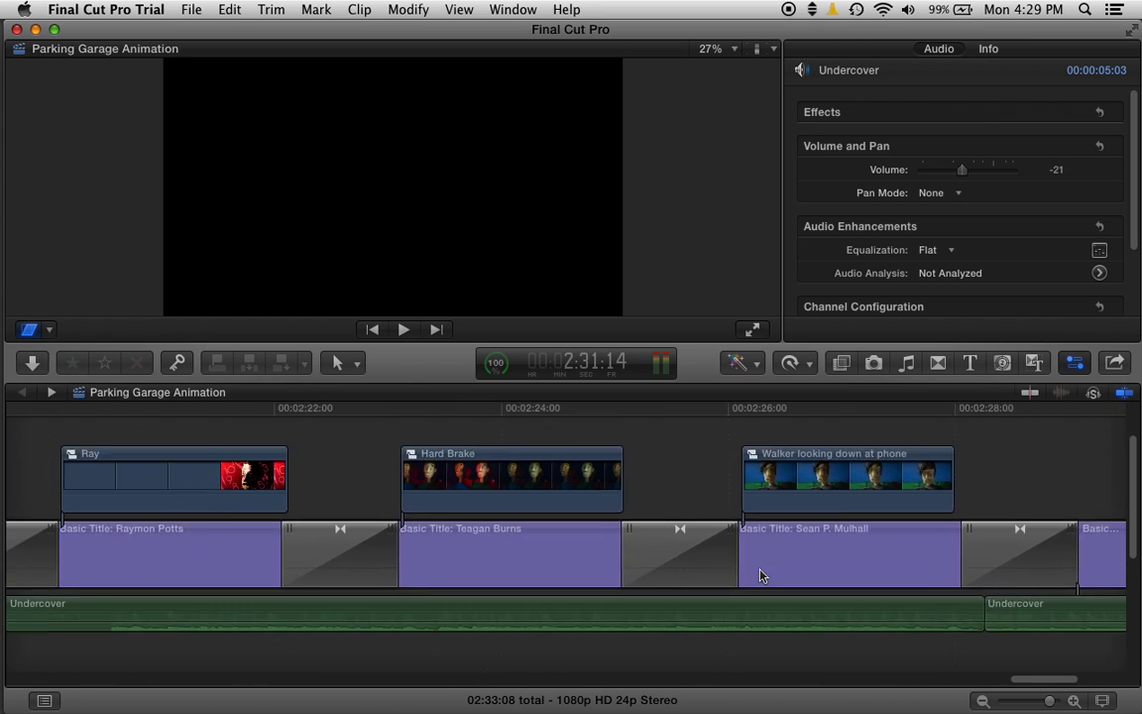
pyautogui.hscroll(-15, 760, 575)
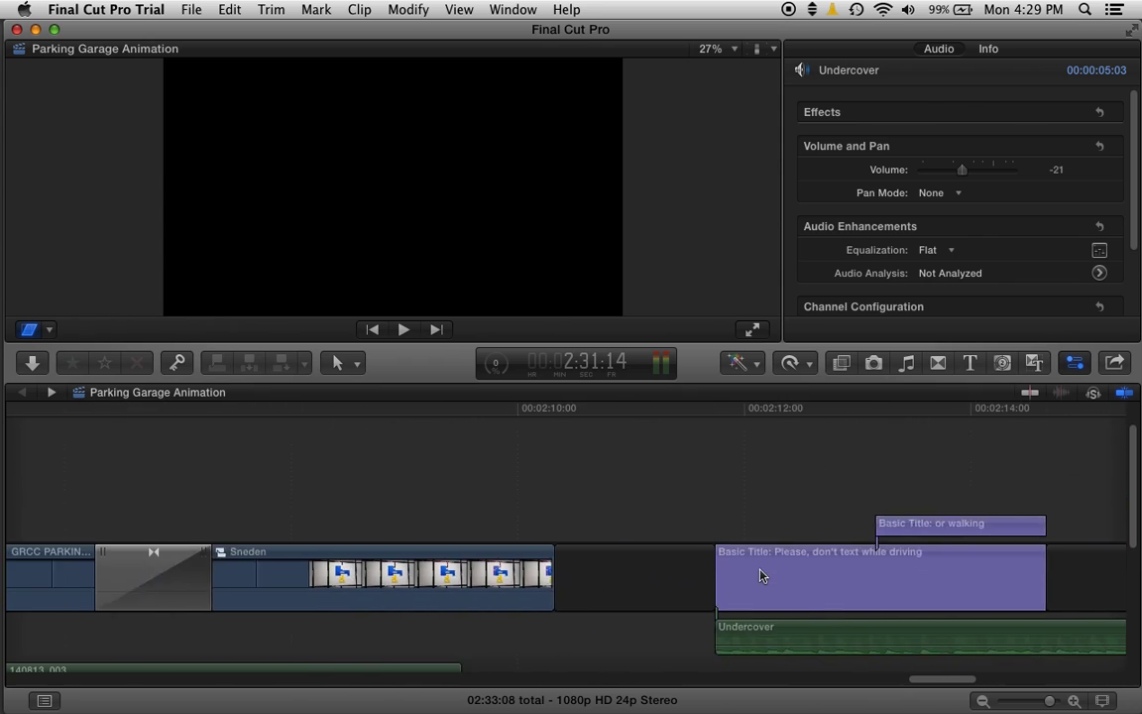
pyautogui.hscroll(-15, 760, 572)
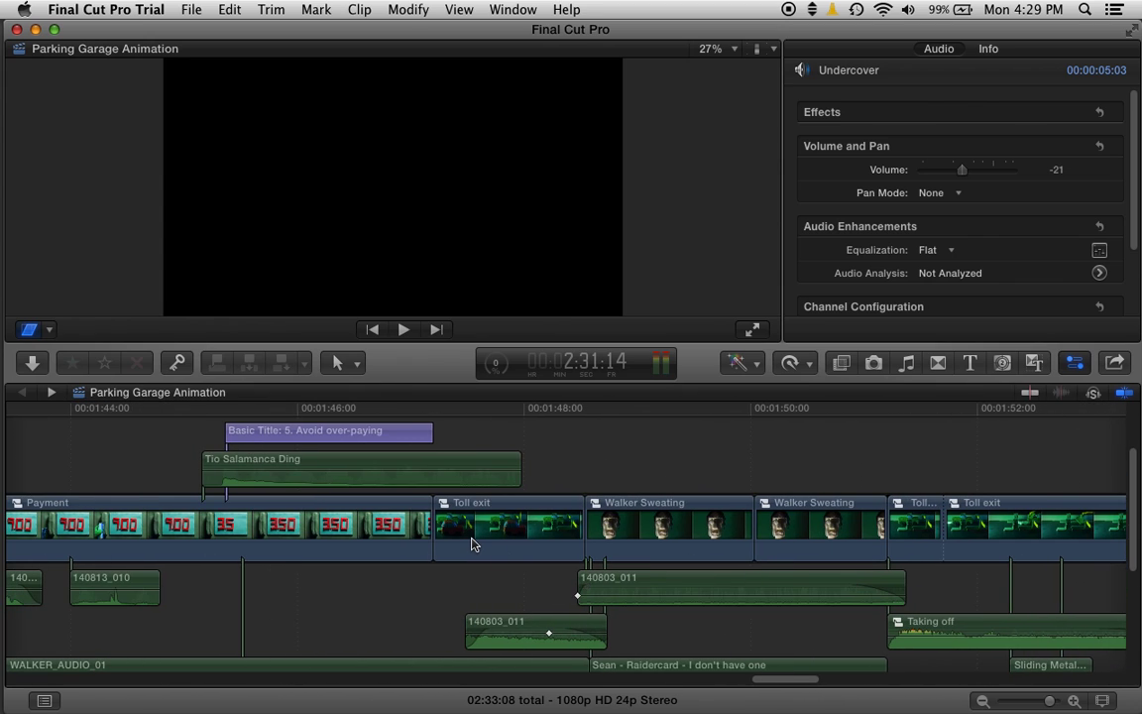
pyautogui.hscroll(-5, 422, 580)
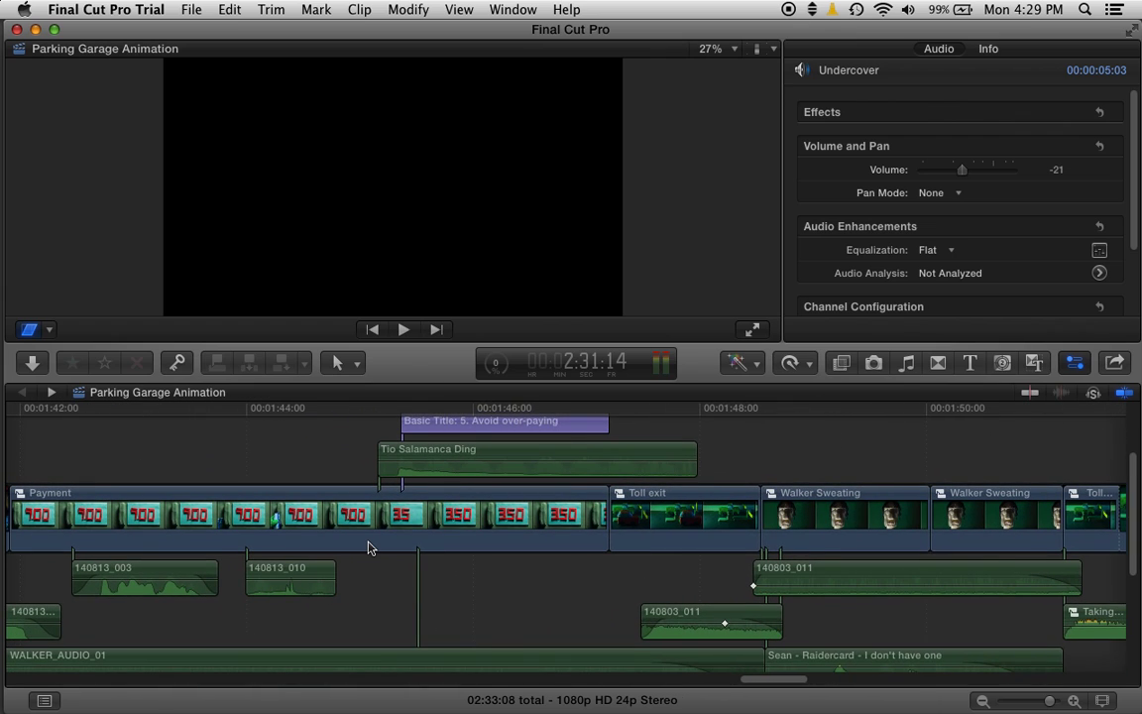
pyautogui.hscroll(-5, 369, 548)
pyautogui.hscroll(-3, 368, 547)
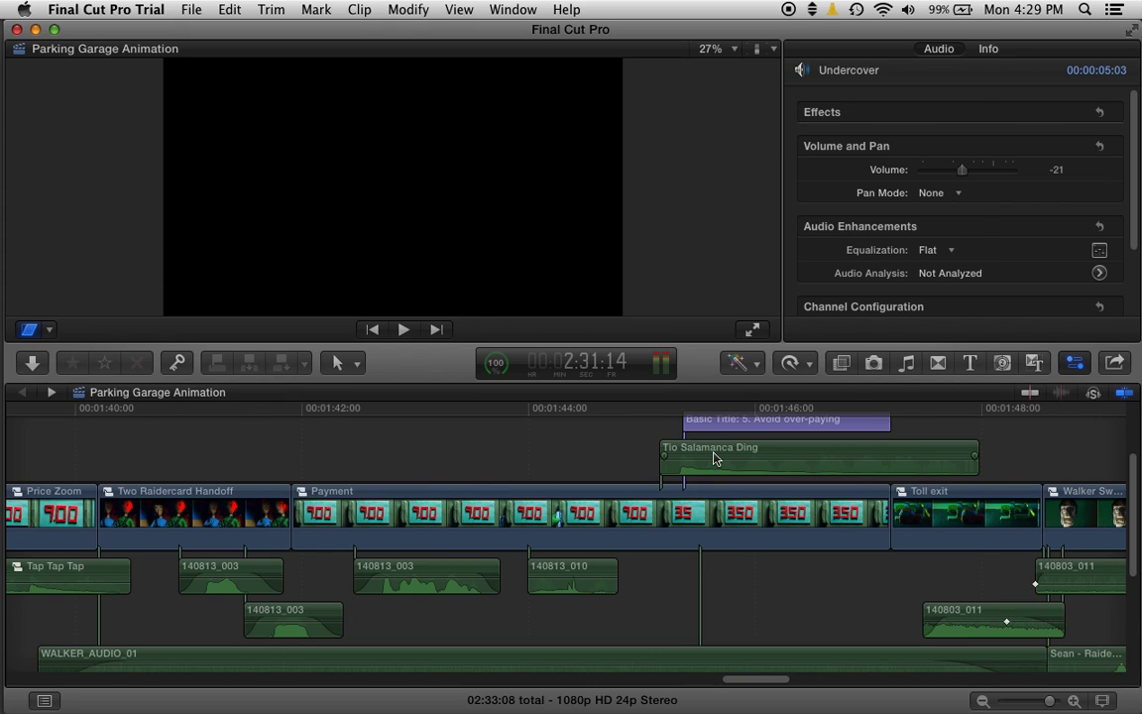
pyautogui.click(297, 413)
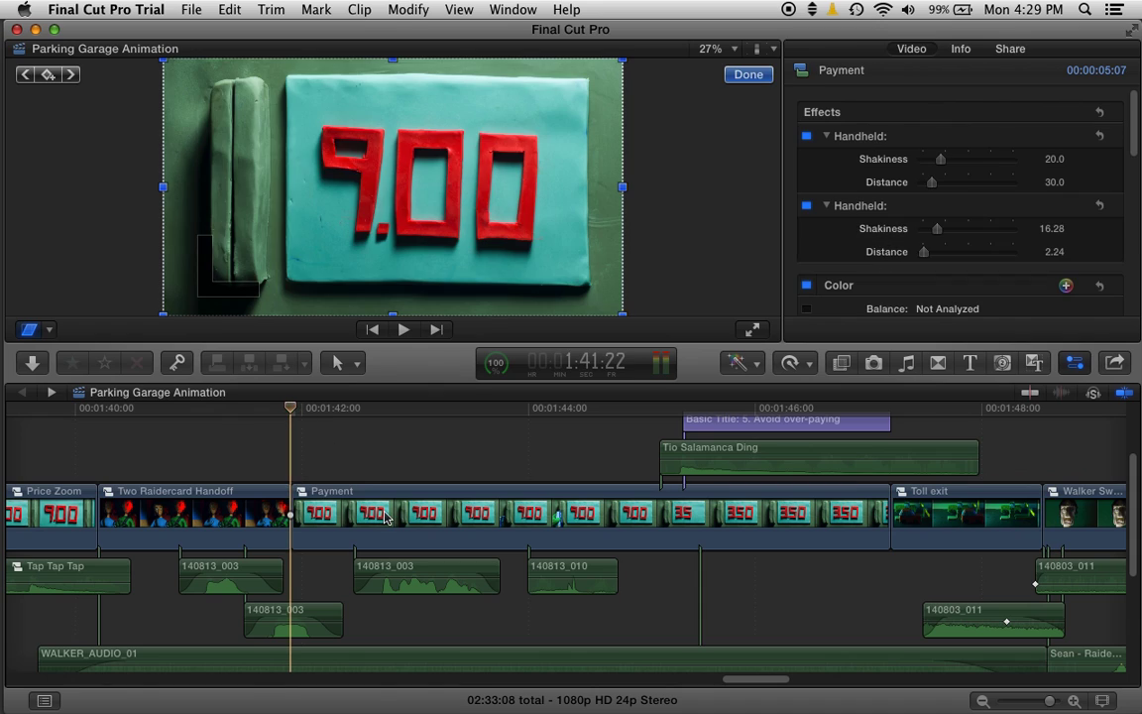
pyautogui.click(387, 516)
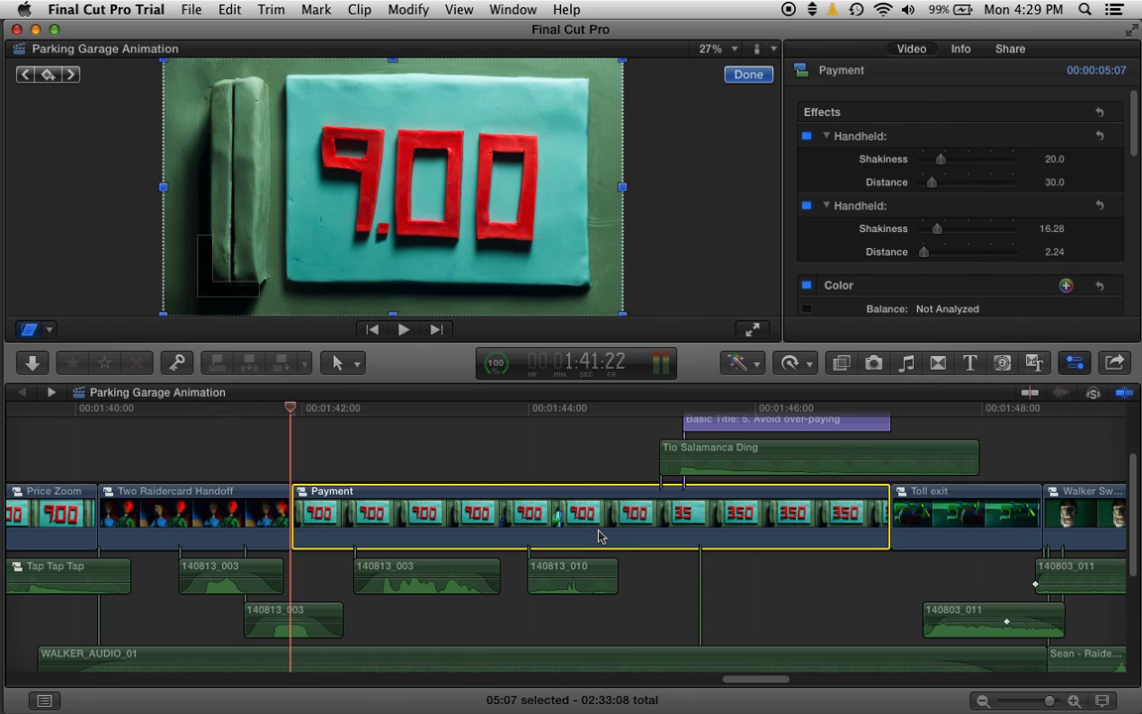
# Examine the Payment clip's Transform, Crop and Handheld effect settings and scrub through its frames to 1:45:04
pyautogui.scroll(-5, 1031, 218)
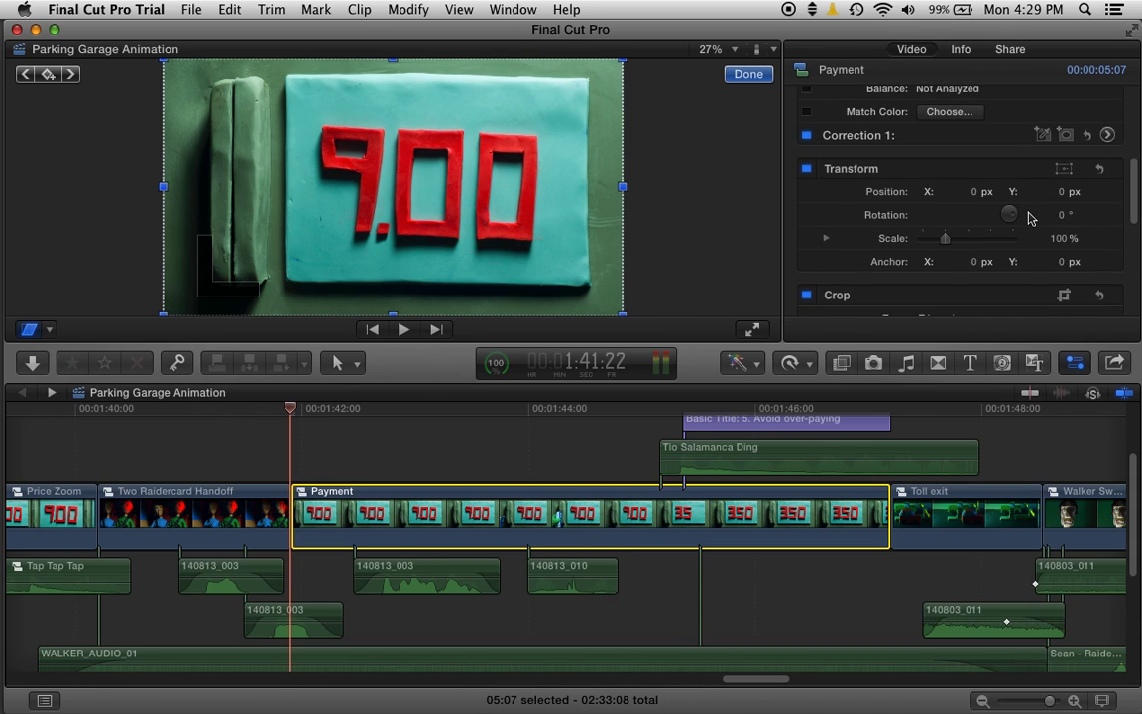
pyautogui.scroll(-2, 1031, 218)
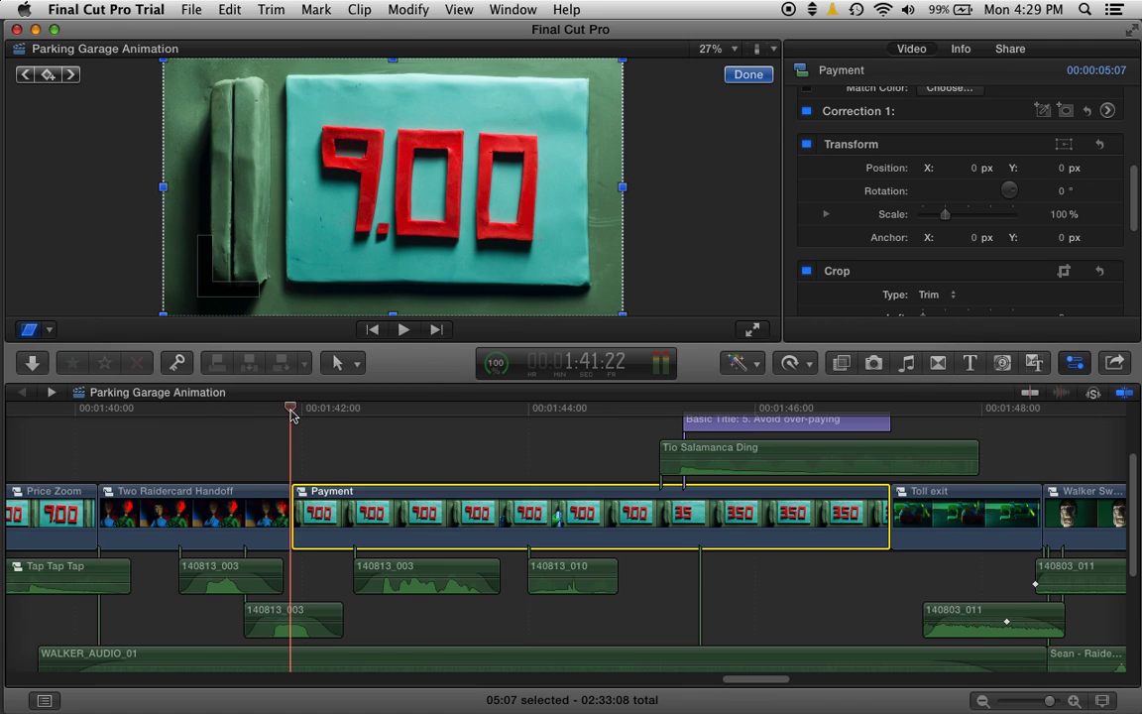
pyautogui.moveTo(291, 412); pyautogui.dragTo(527, 459)
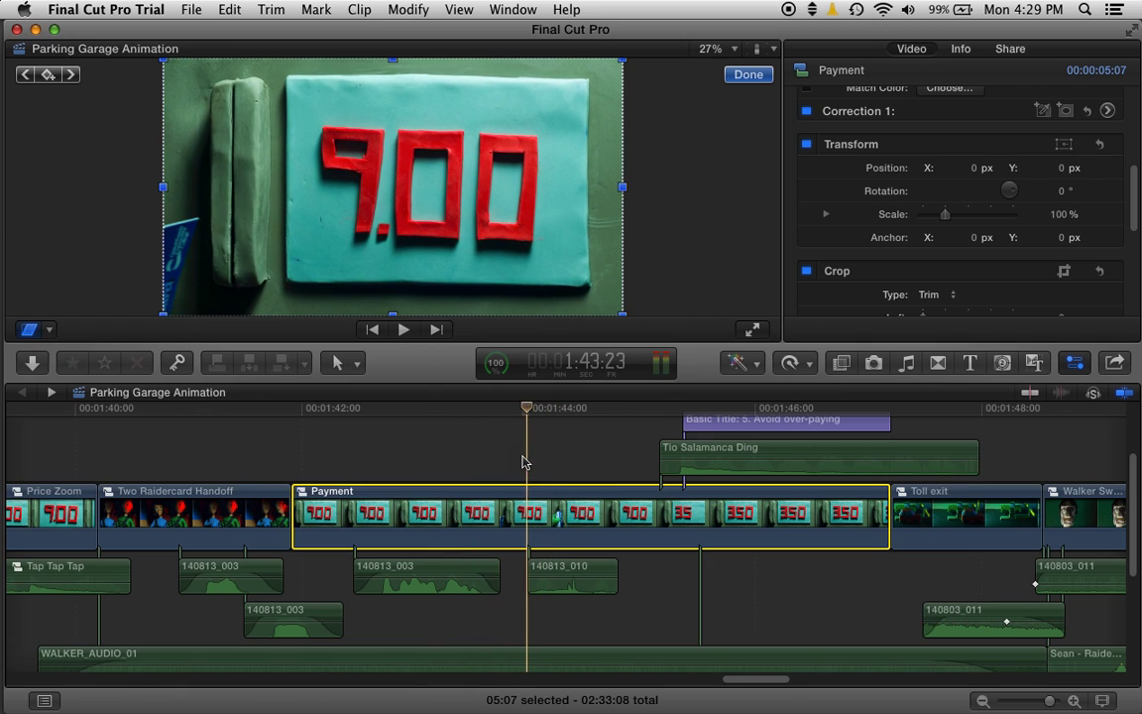
pyautogui.scroll(3, 999, 222)
pyautogui.scroll(5, 999, 222)
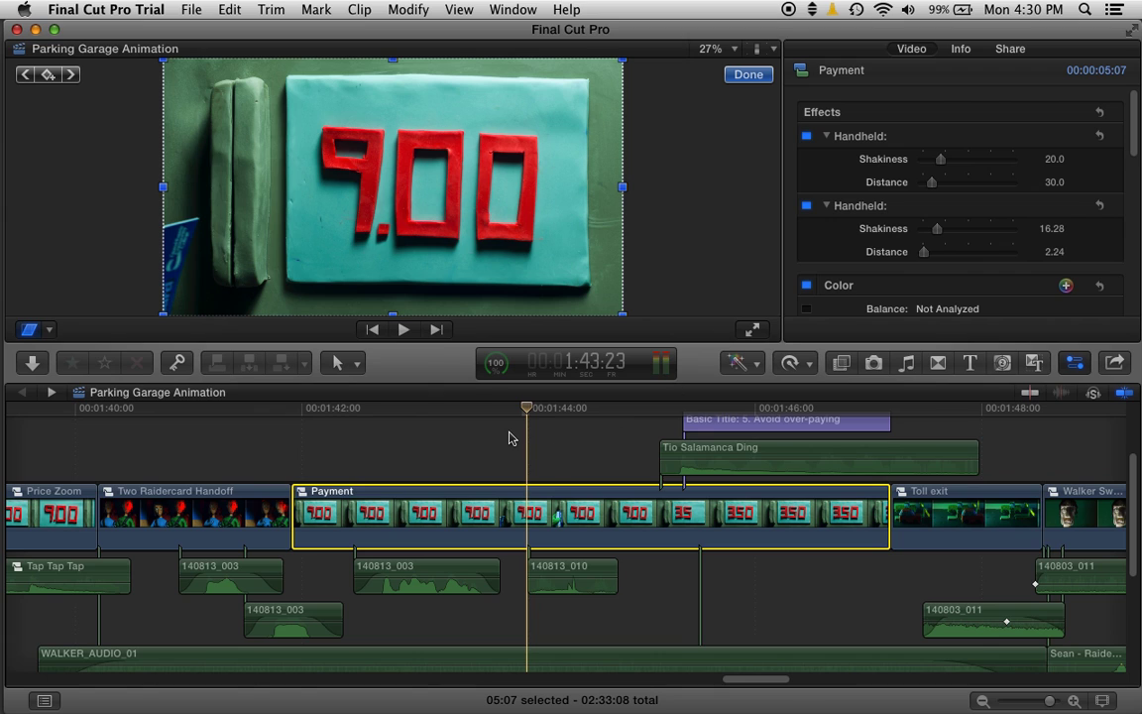
pyautogui.moveTo(531, 410); pyautogui.dragTo(655, 455)
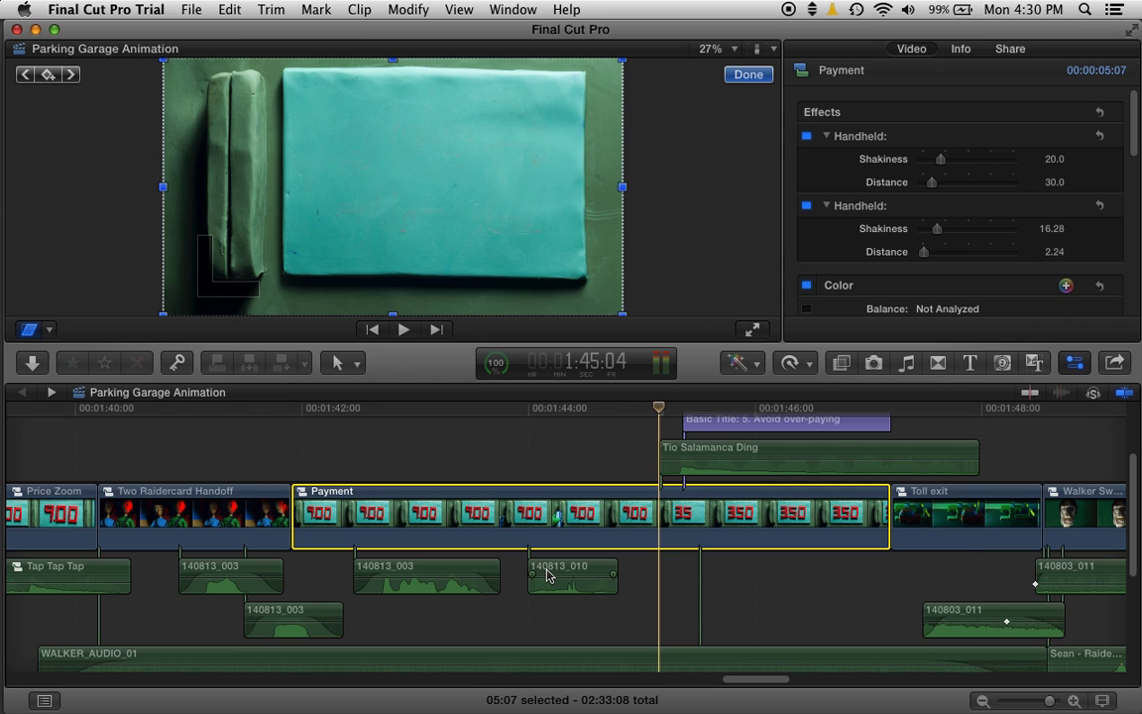
# Find the Walker Backing Up clips earlier in the timeline, scrub their frames from 1:23:06, and continue into the Hard Brake clip to 1:26:20
pyautogui.hscroll(-10, 546, 575)
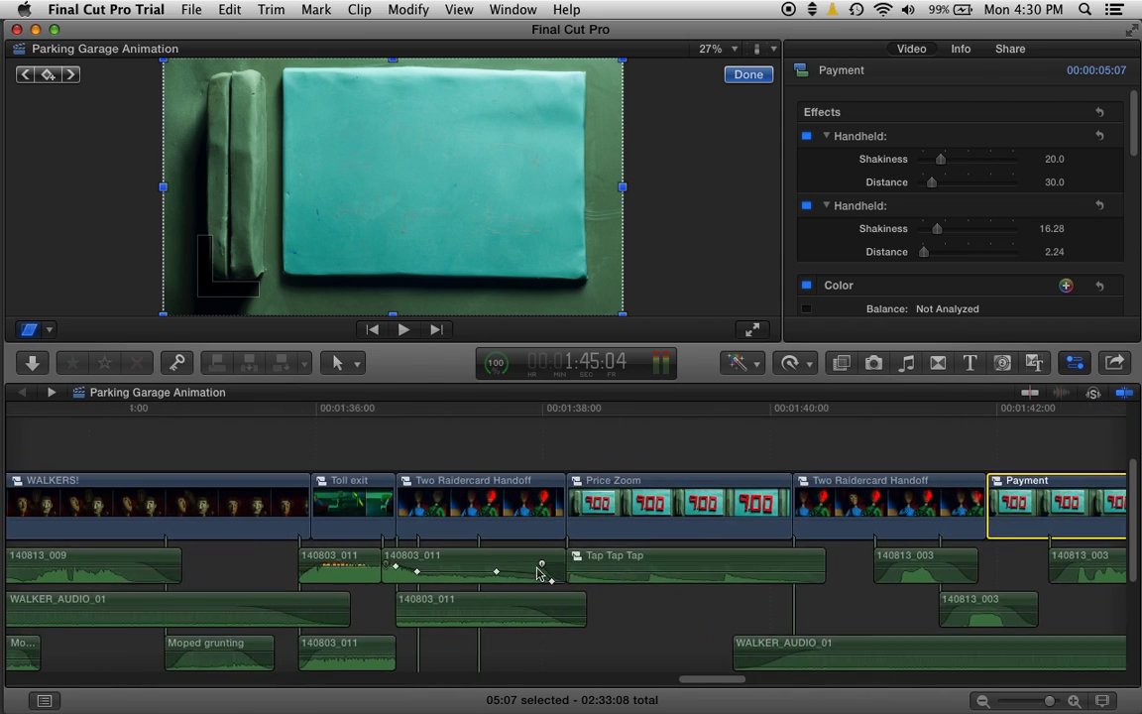
pyautogui.hscroll(-10, 541, 573)
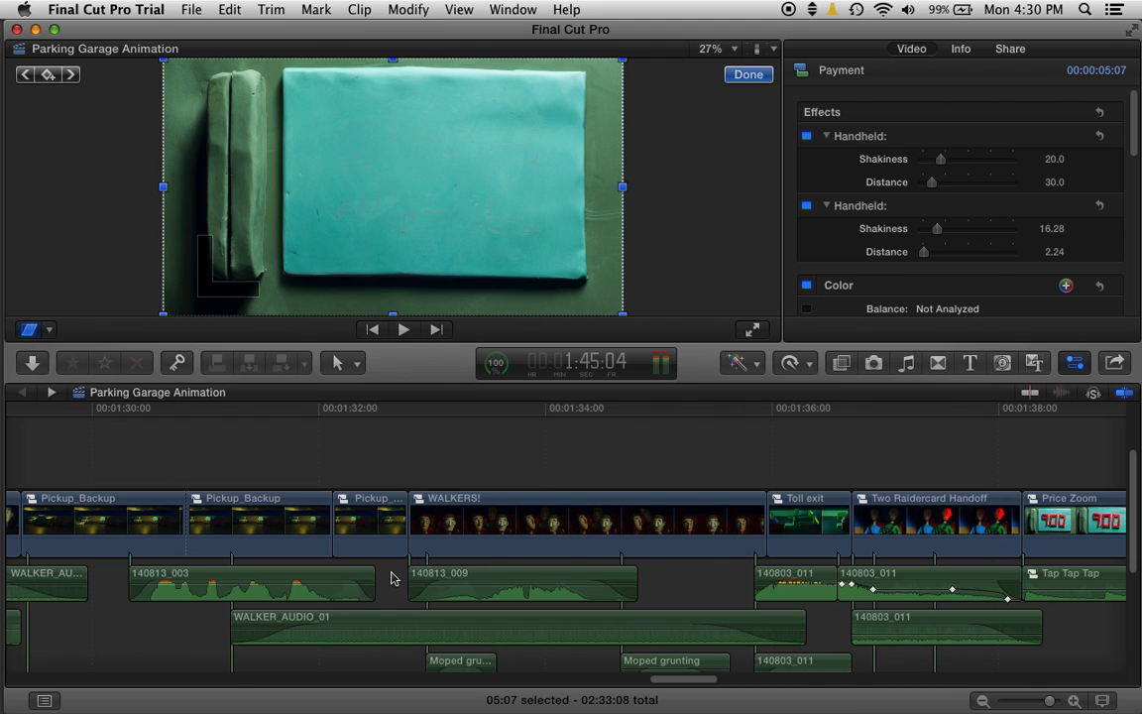
pyautogui.hscroll(-15, 392, 578)
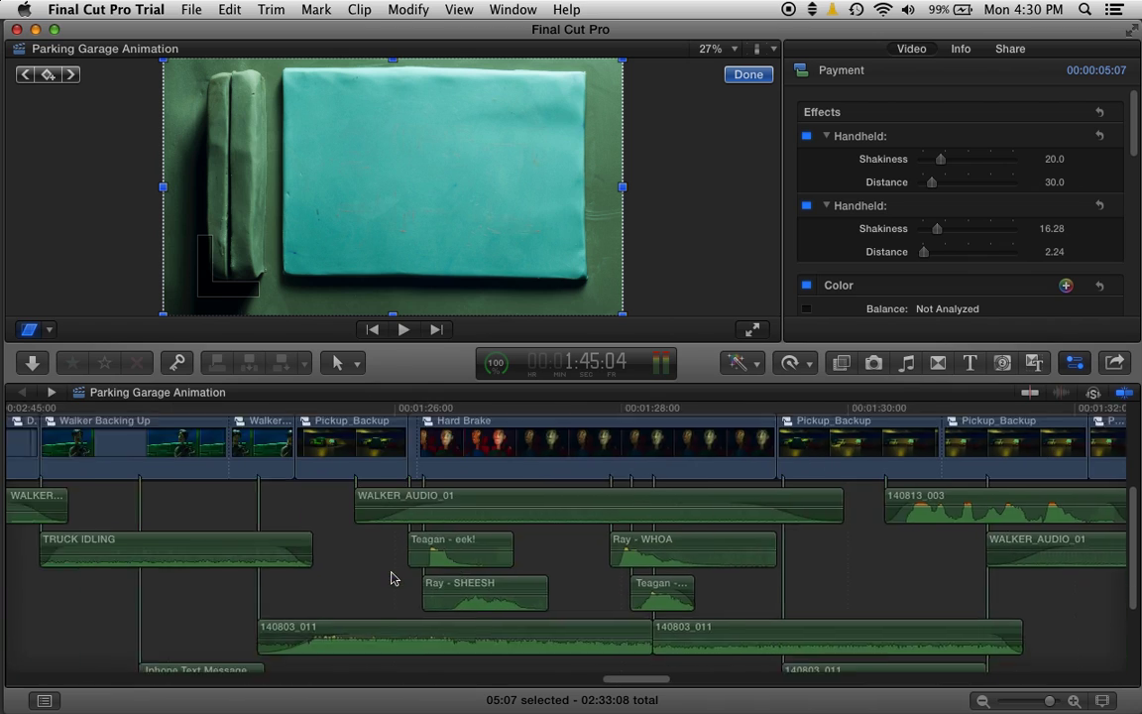
pyautogui.hscroll(-2, 392, 578)
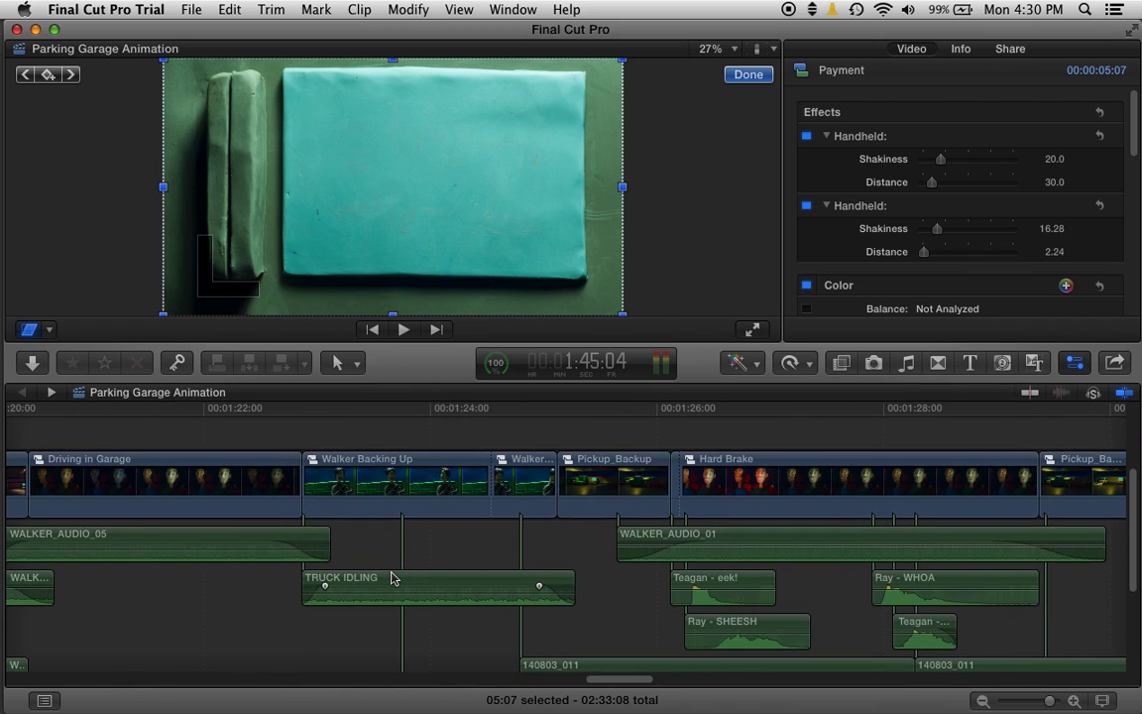
pyautogui.scroll(2, 392, 578)
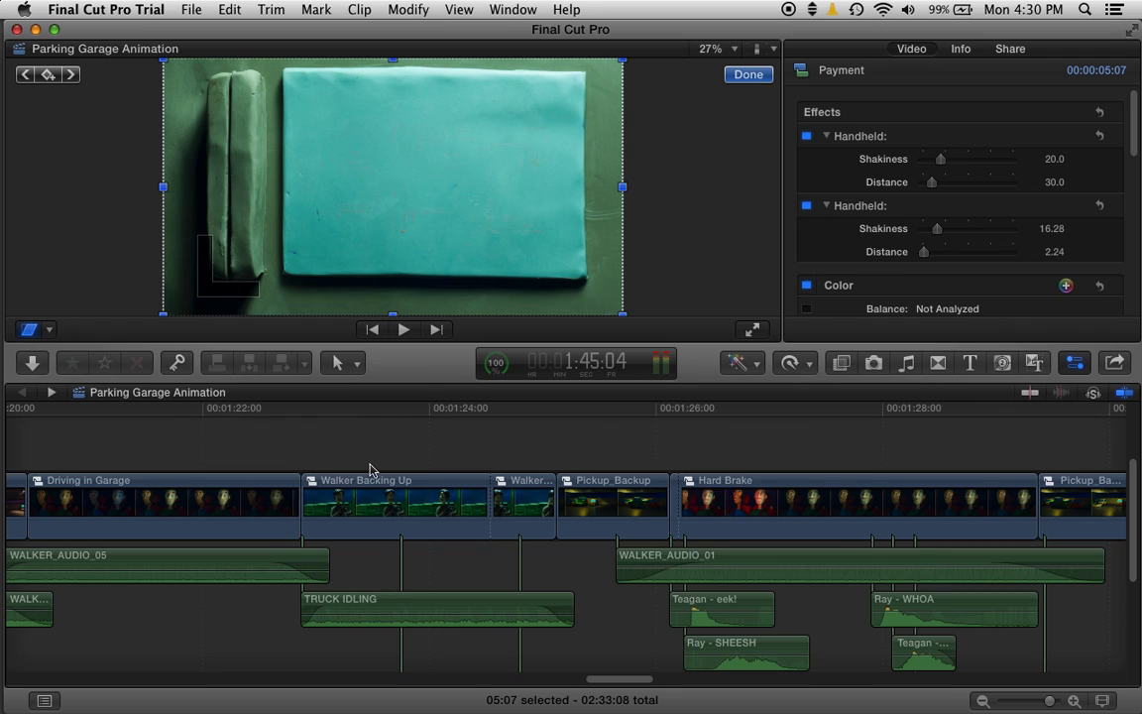
pyautogui.click(346, 414)
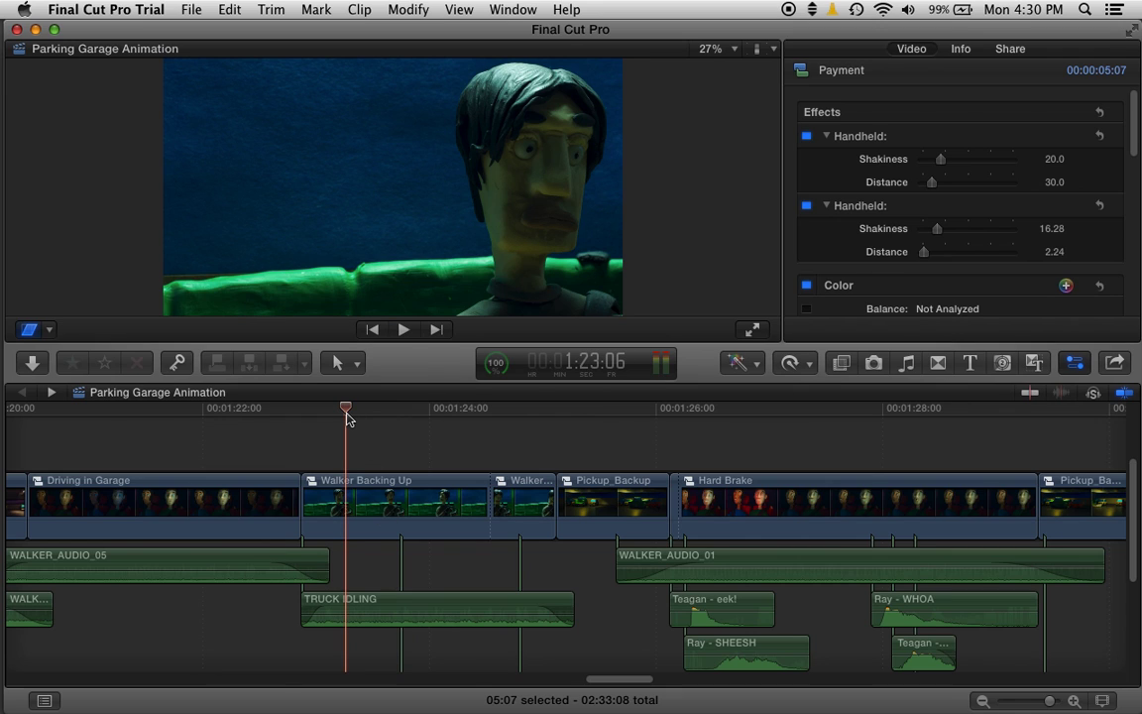
pyautogui.moveTo(346, 415); pyautogui.dragTo(525, 429)
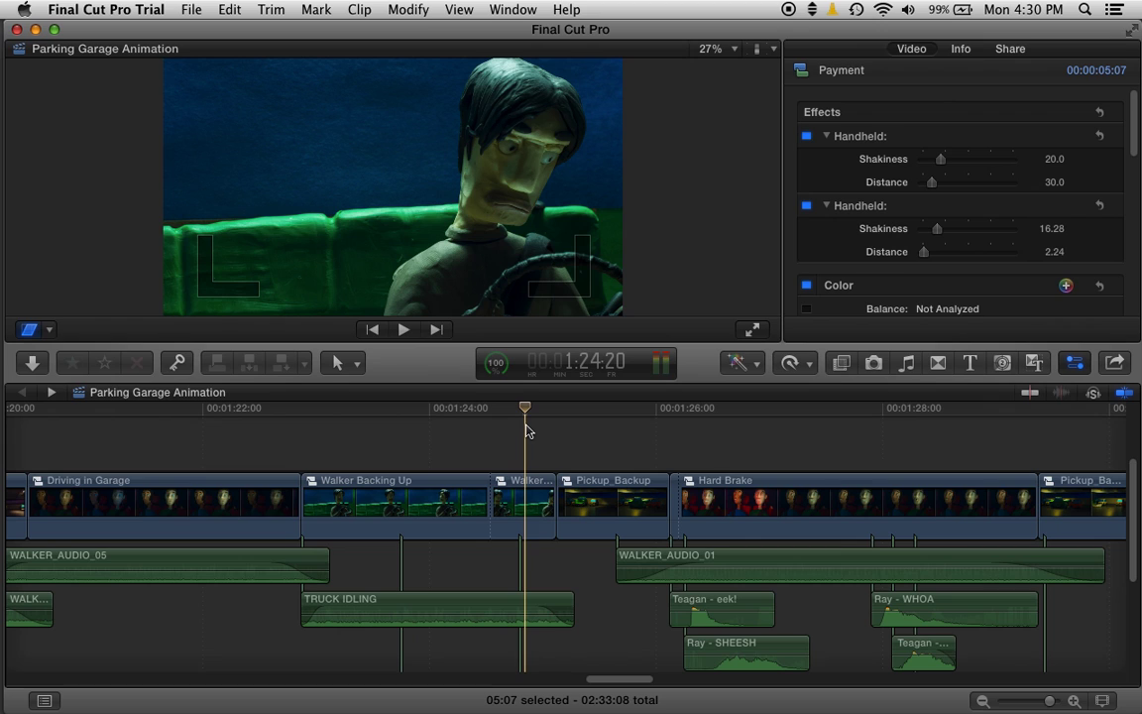
pyautogui.moveTo(524, 408)
pyautogui.mouseDown()
pyautogui.moveTo(545, 411)
pyautogui.moveTo(482, 409)
pyautogui.moveTo(505, 417)
pyautogui.mouseUp()
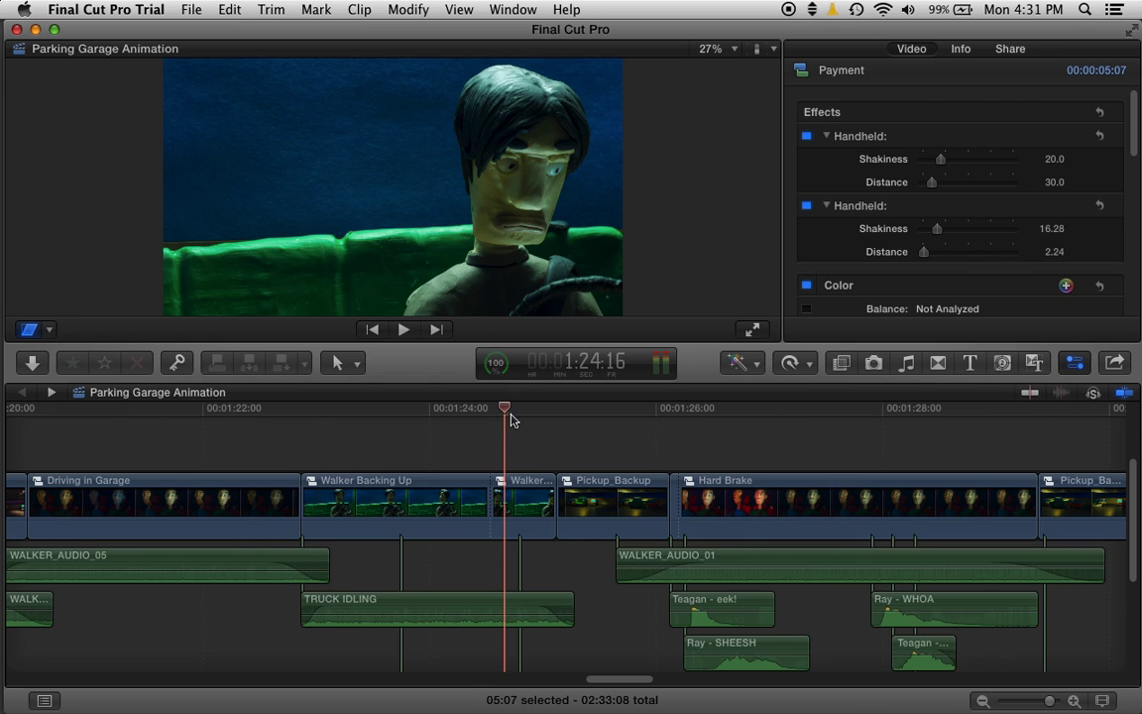
pyautogui.moveTo(678, 414); pyautogui.dragTo(751, 409)
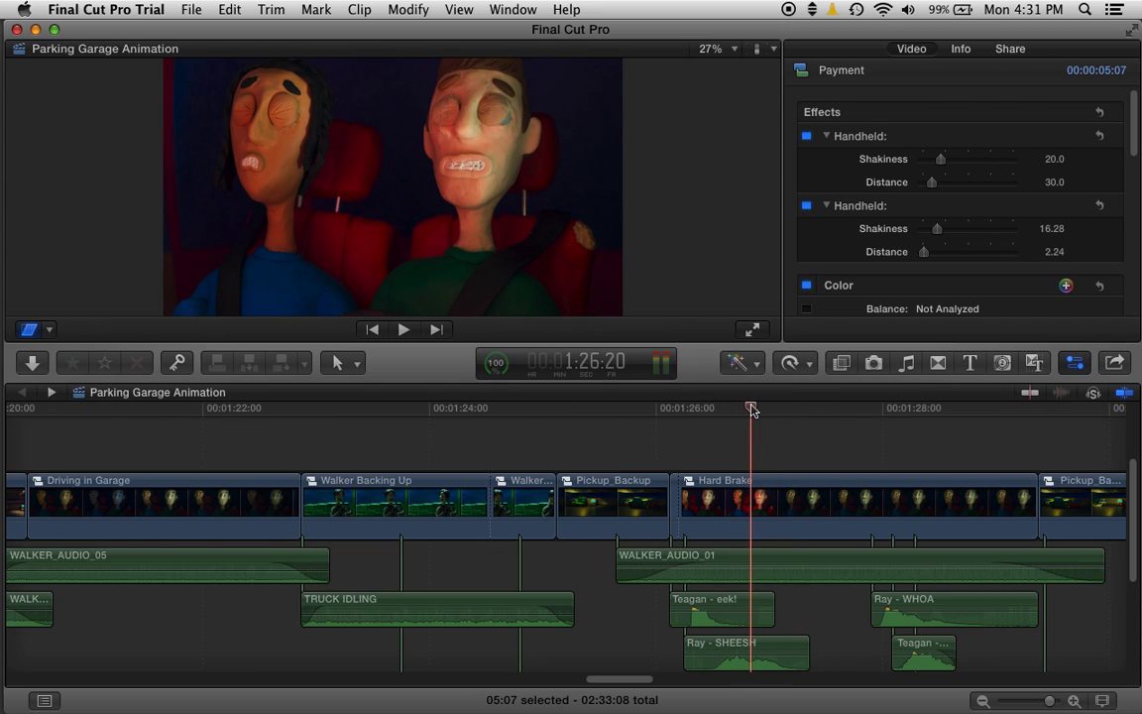